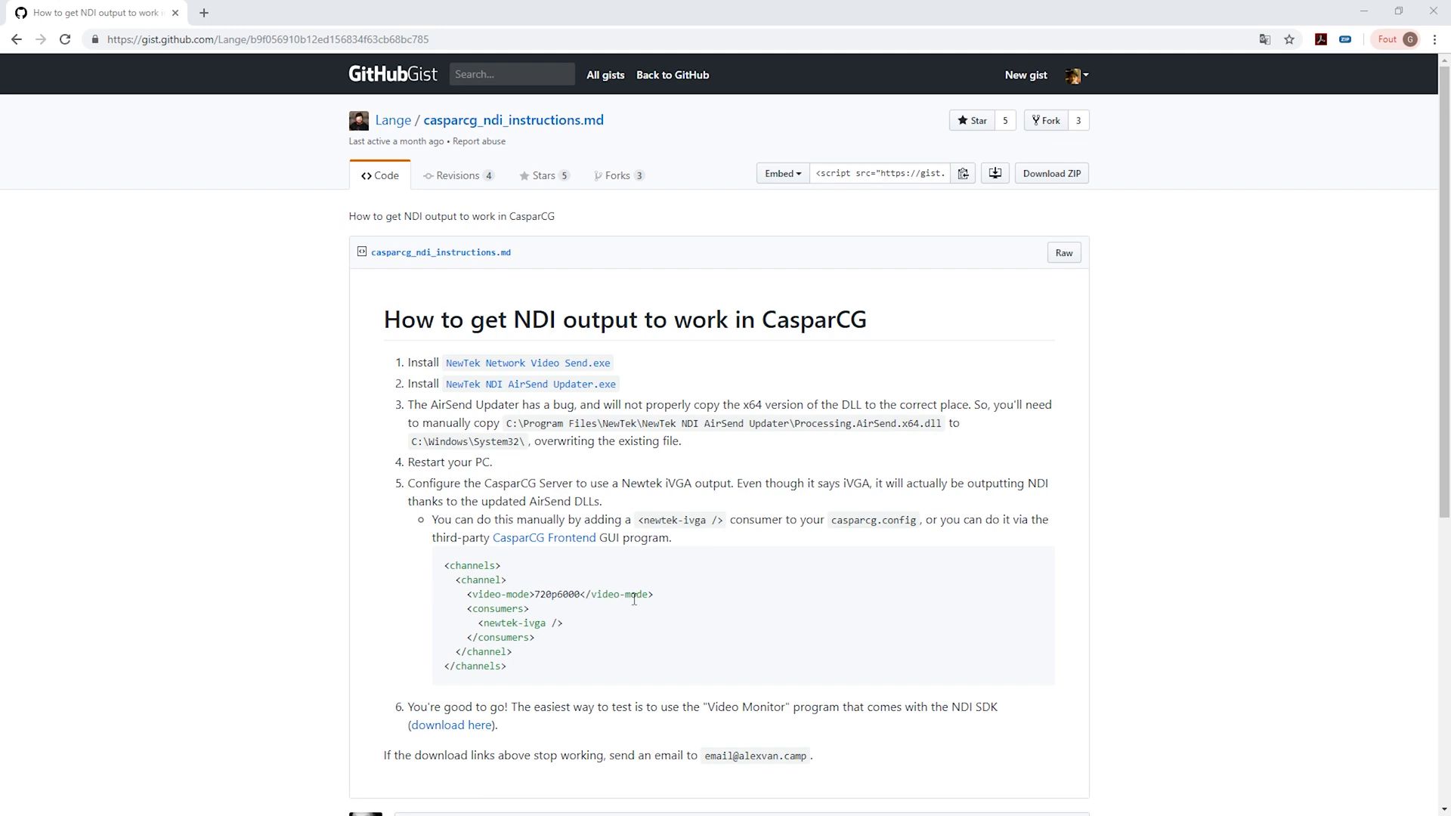
- Download the NewTek Network Video Send and NDI AirSend Updater installers from the gist links
{"action": "left_click", "coordinate": [538, 363]}
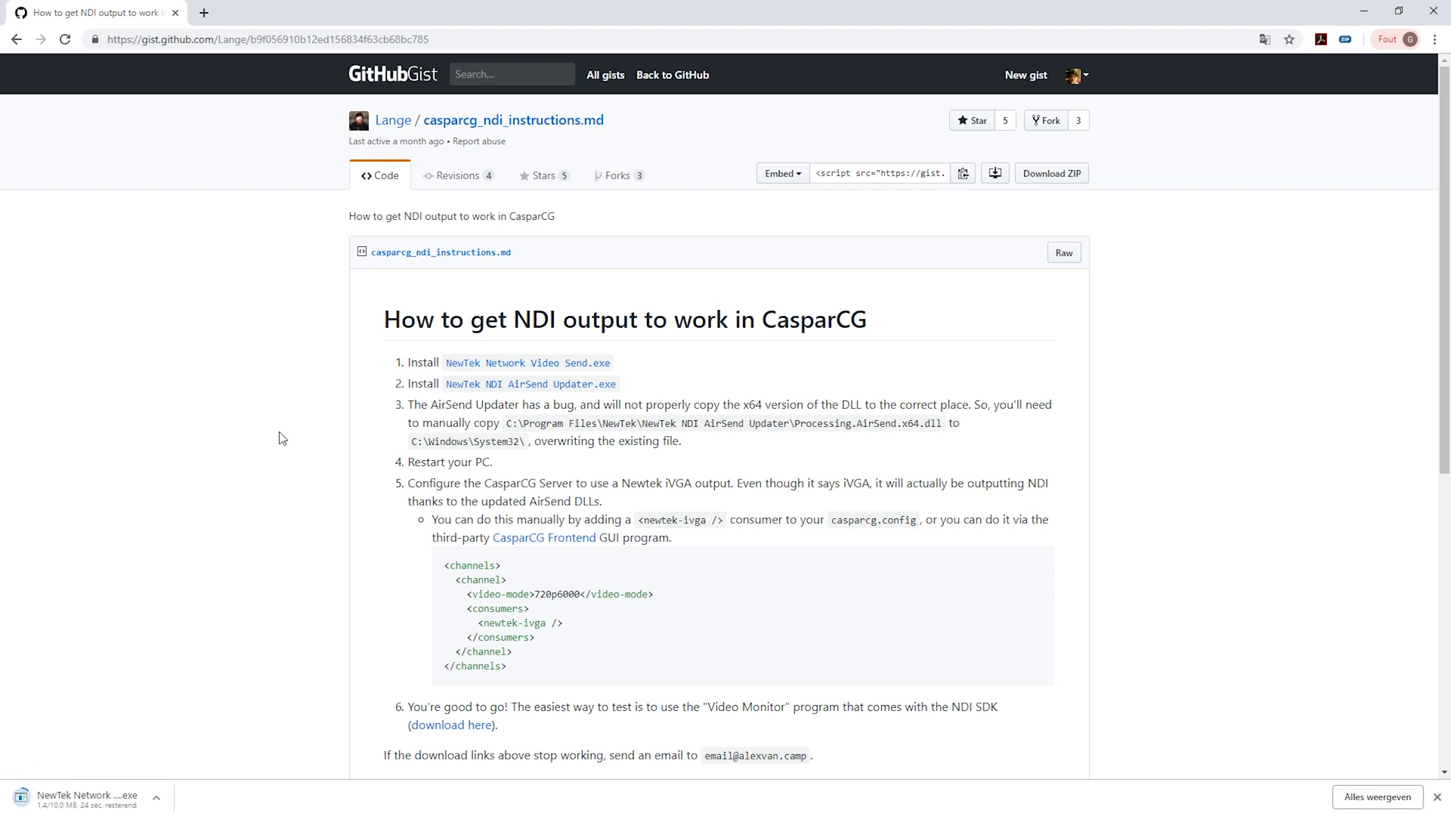
{"action": "left_click", "coordinate": [510, 384]}
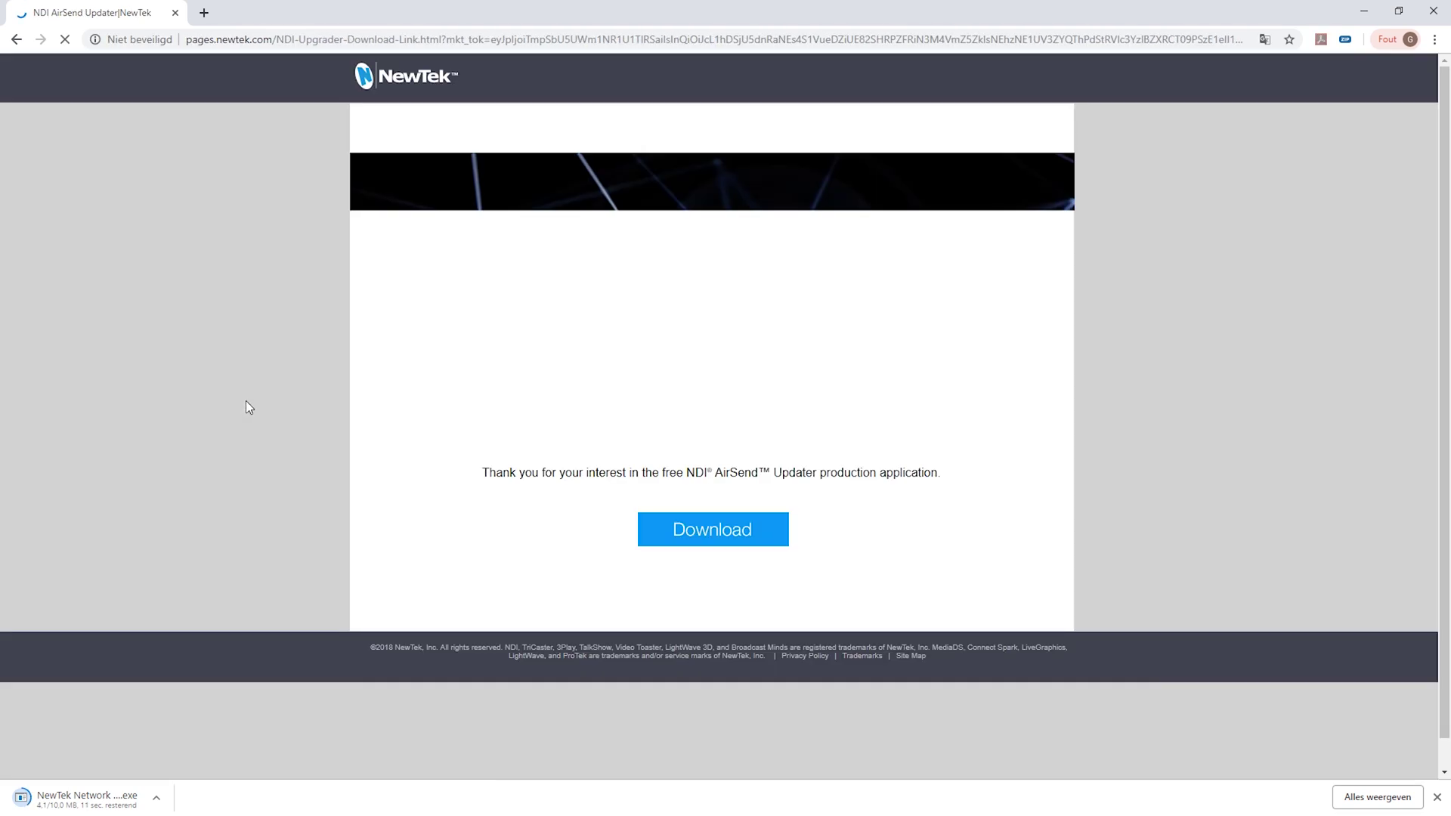
{"action": "left_click", "coordinate": [749, 528]}
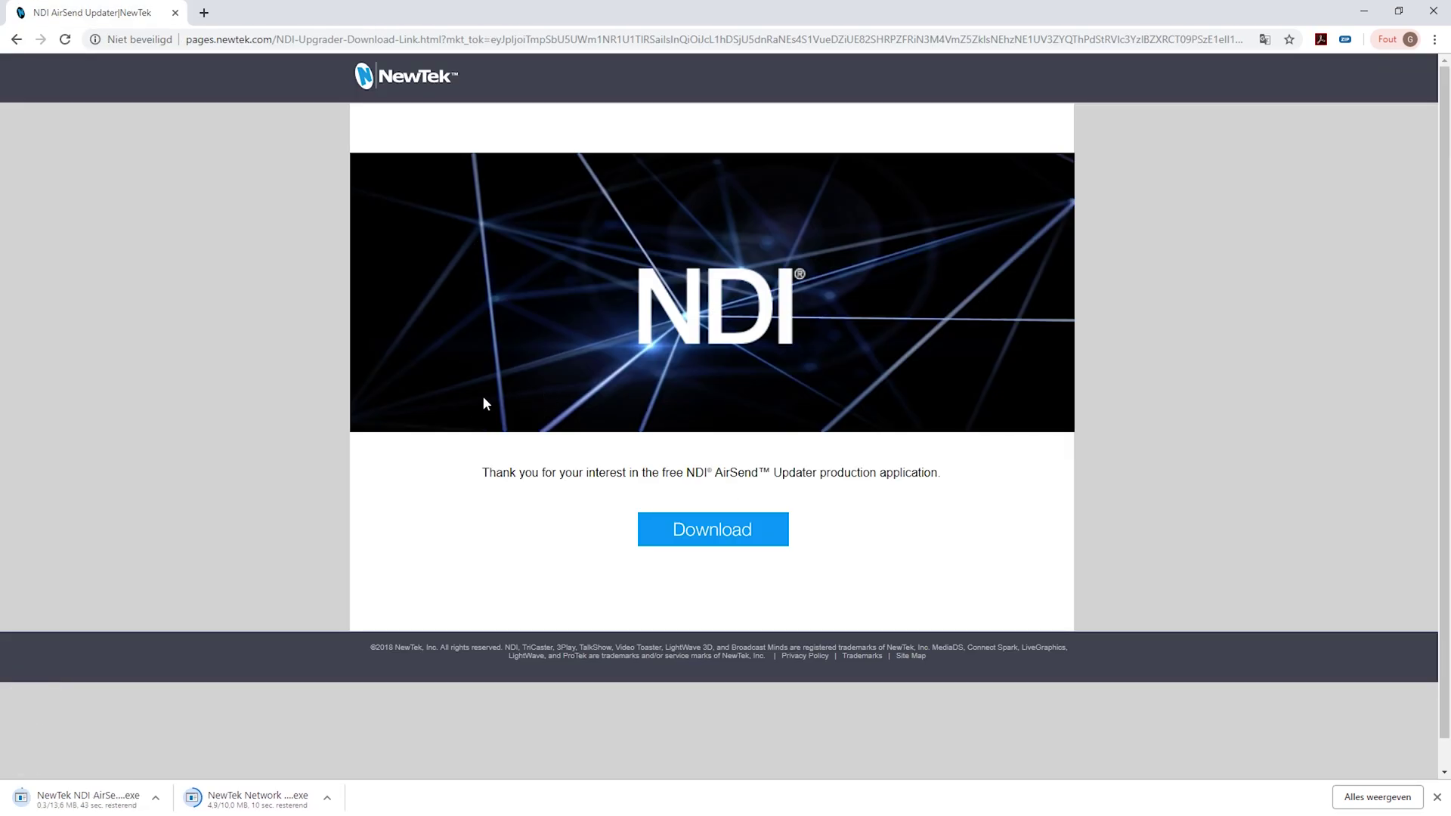
{"action": "left_click", "coordinate": [17, 38]}
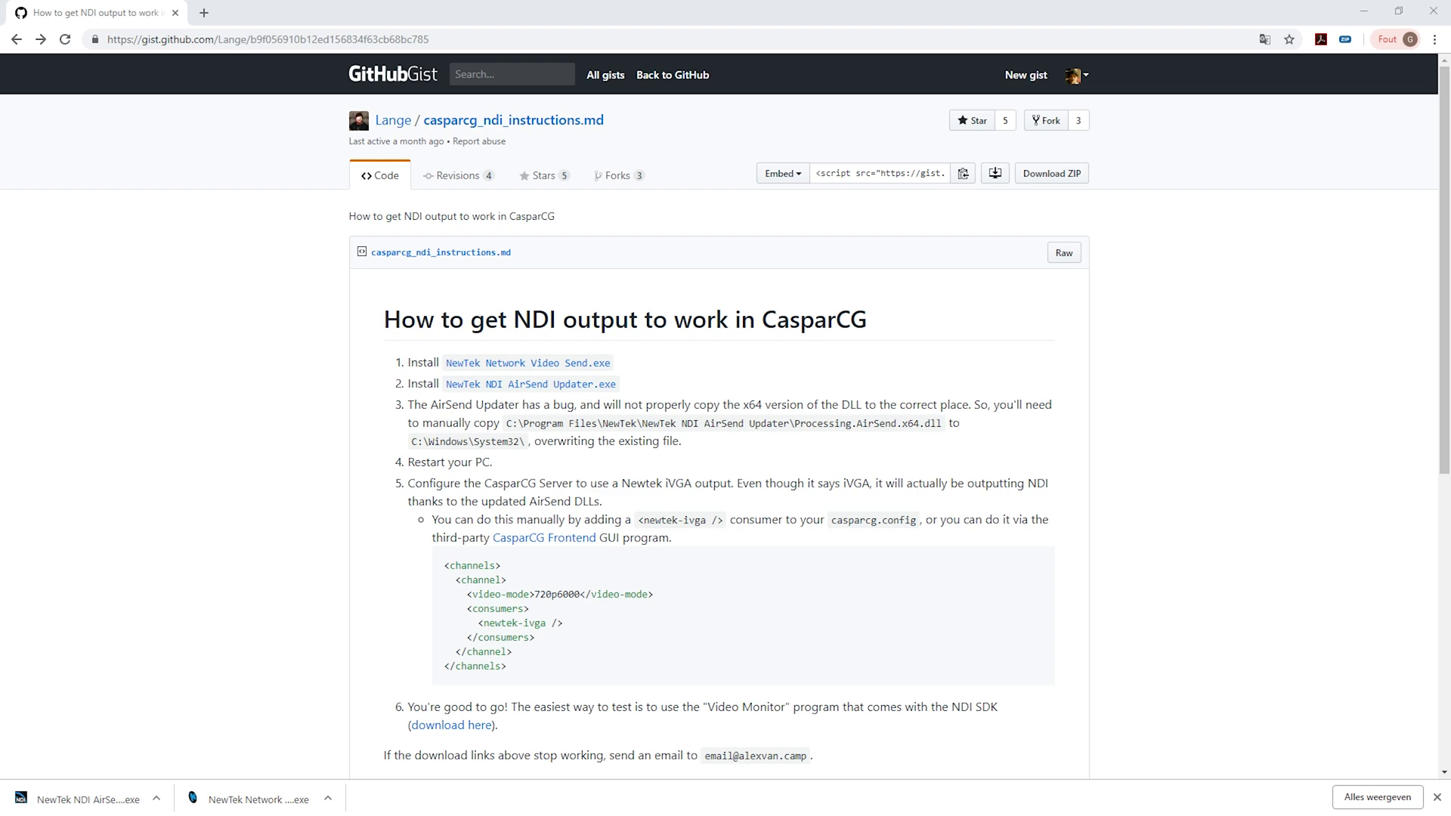
- Install NewTek Network Video Send with the license accepted and default folders
{"action": "left_click", "coordinate": [259, 799]}
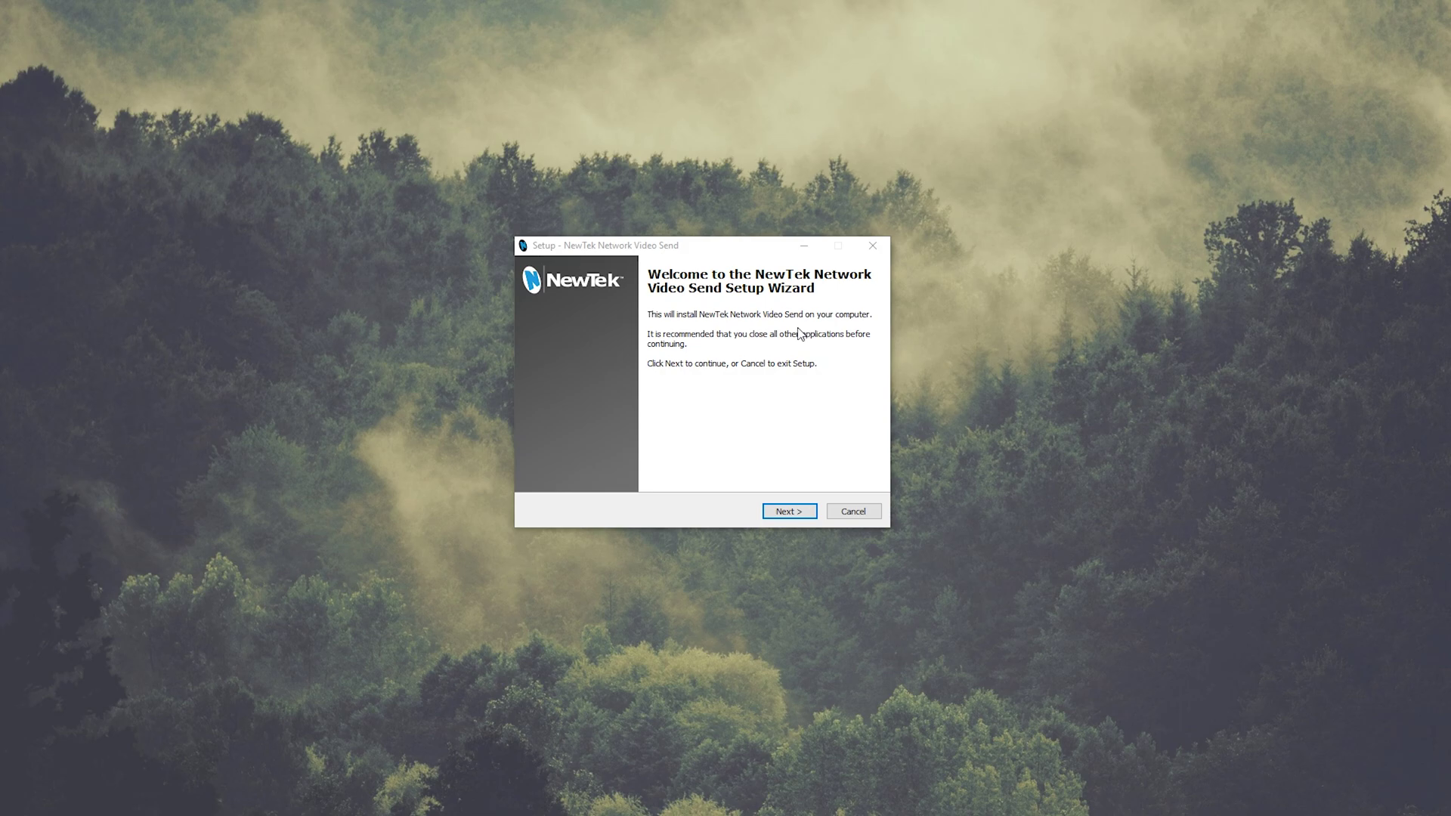
{"action": "left_click", "coordinate": [799, 514]}
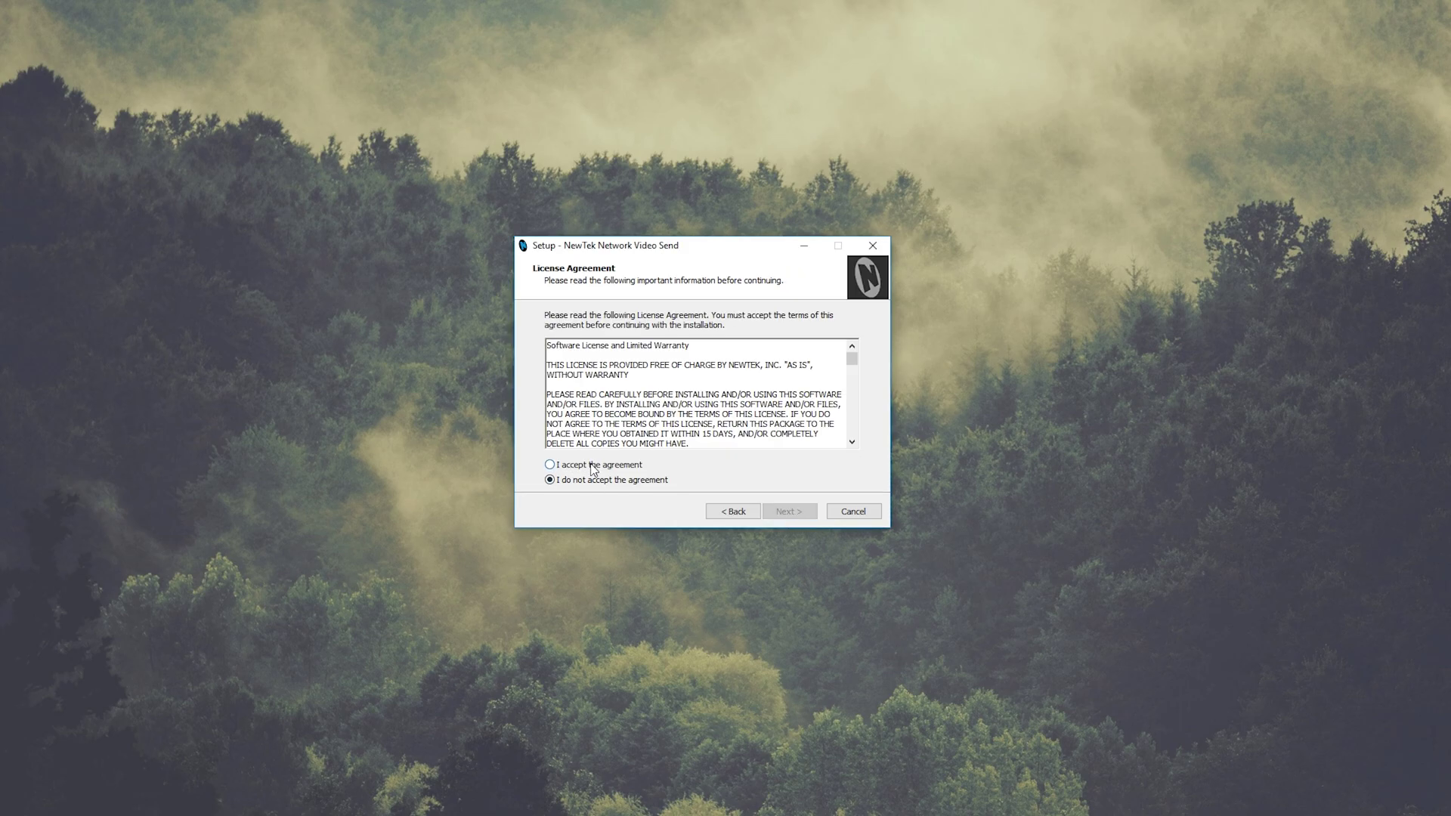
{"action": "left_click", "coordinate": [593, 466]}
{"action": "left_click", "coordinate": [789, 511]}
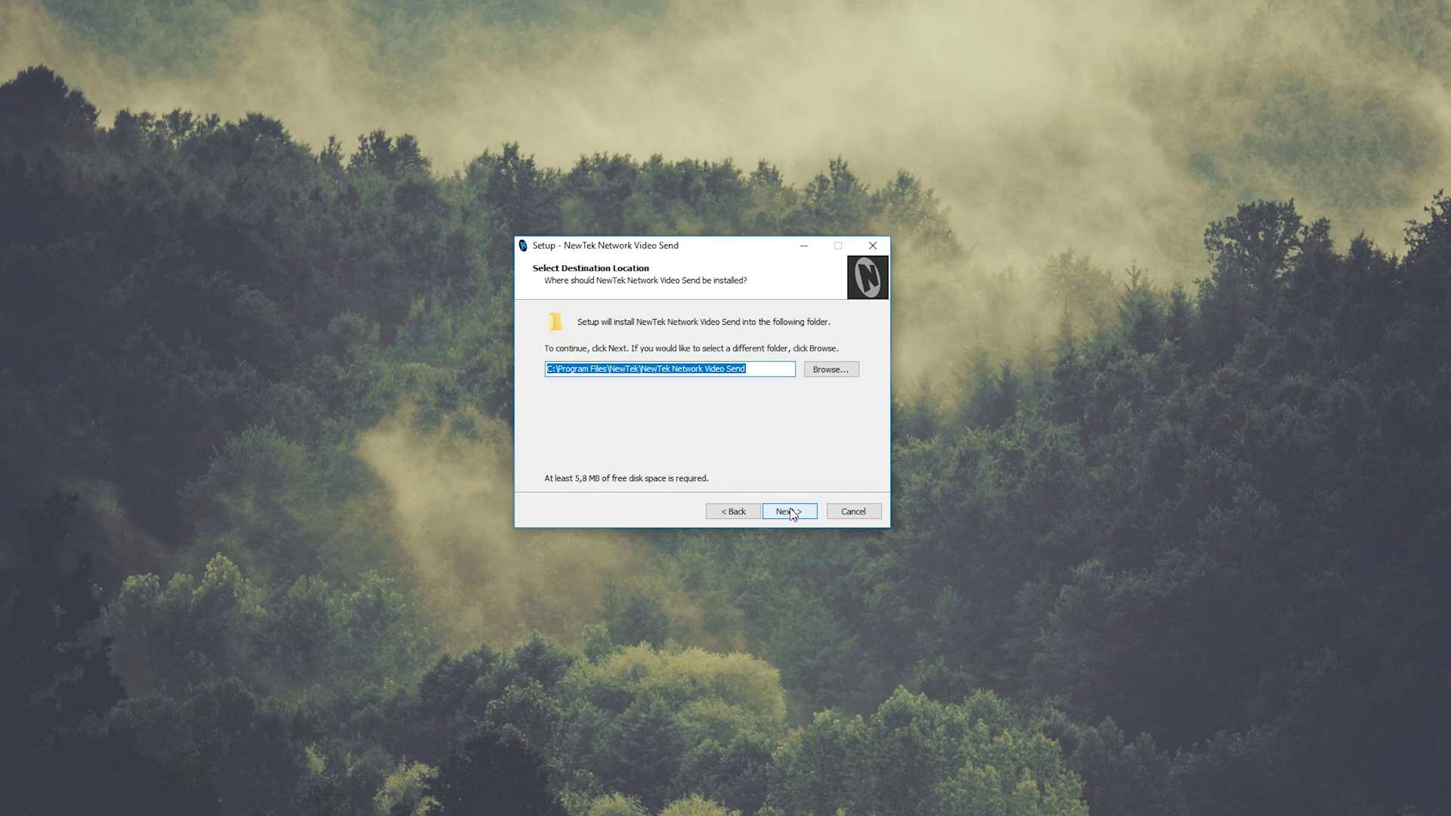
{"action": "left_click", "coordinate": [792, 513]}
{"action": "left_click", "coordinate": [791, 514]}
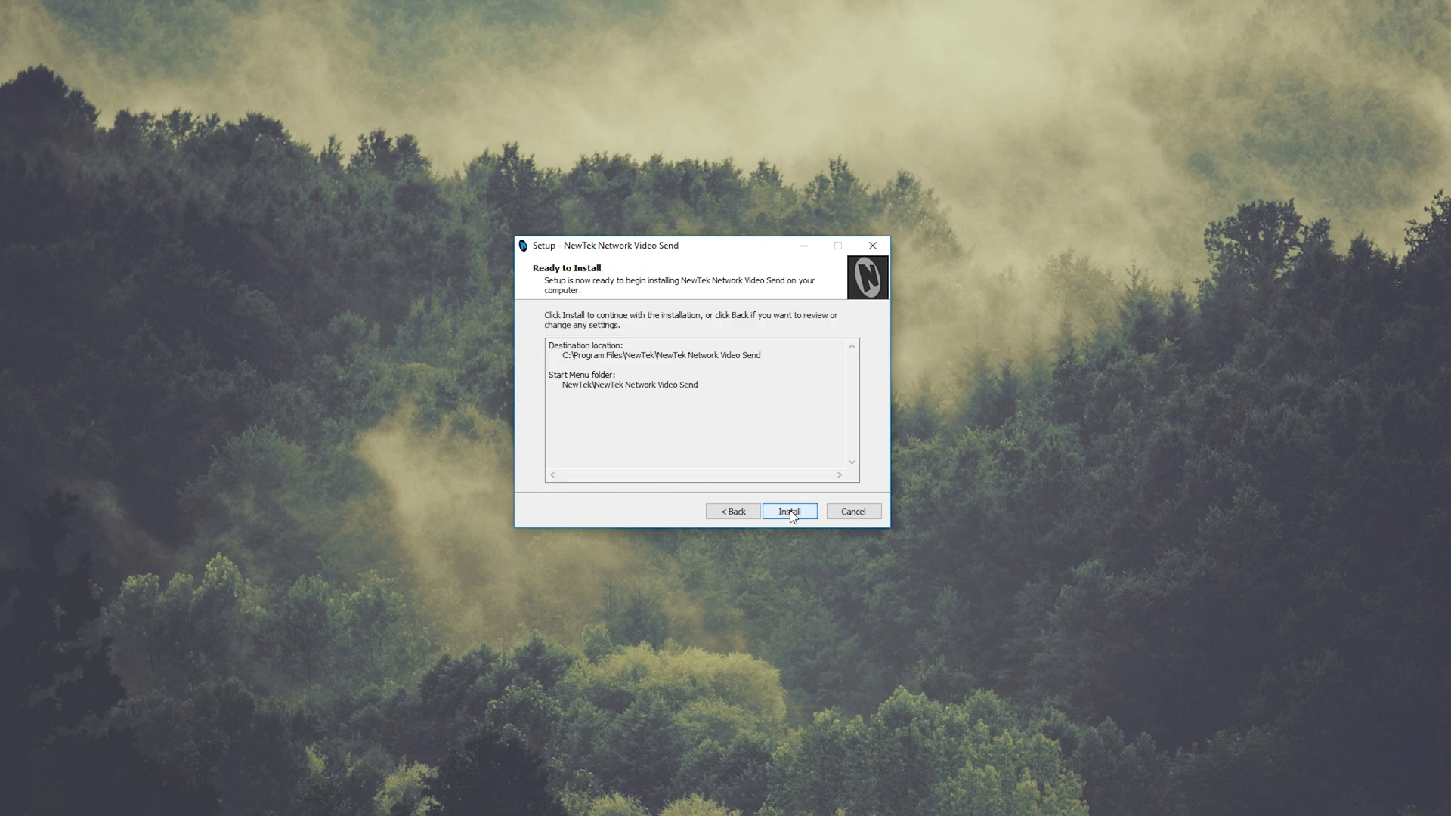
{"action": "left_click", "coordinate": [792, 514]}
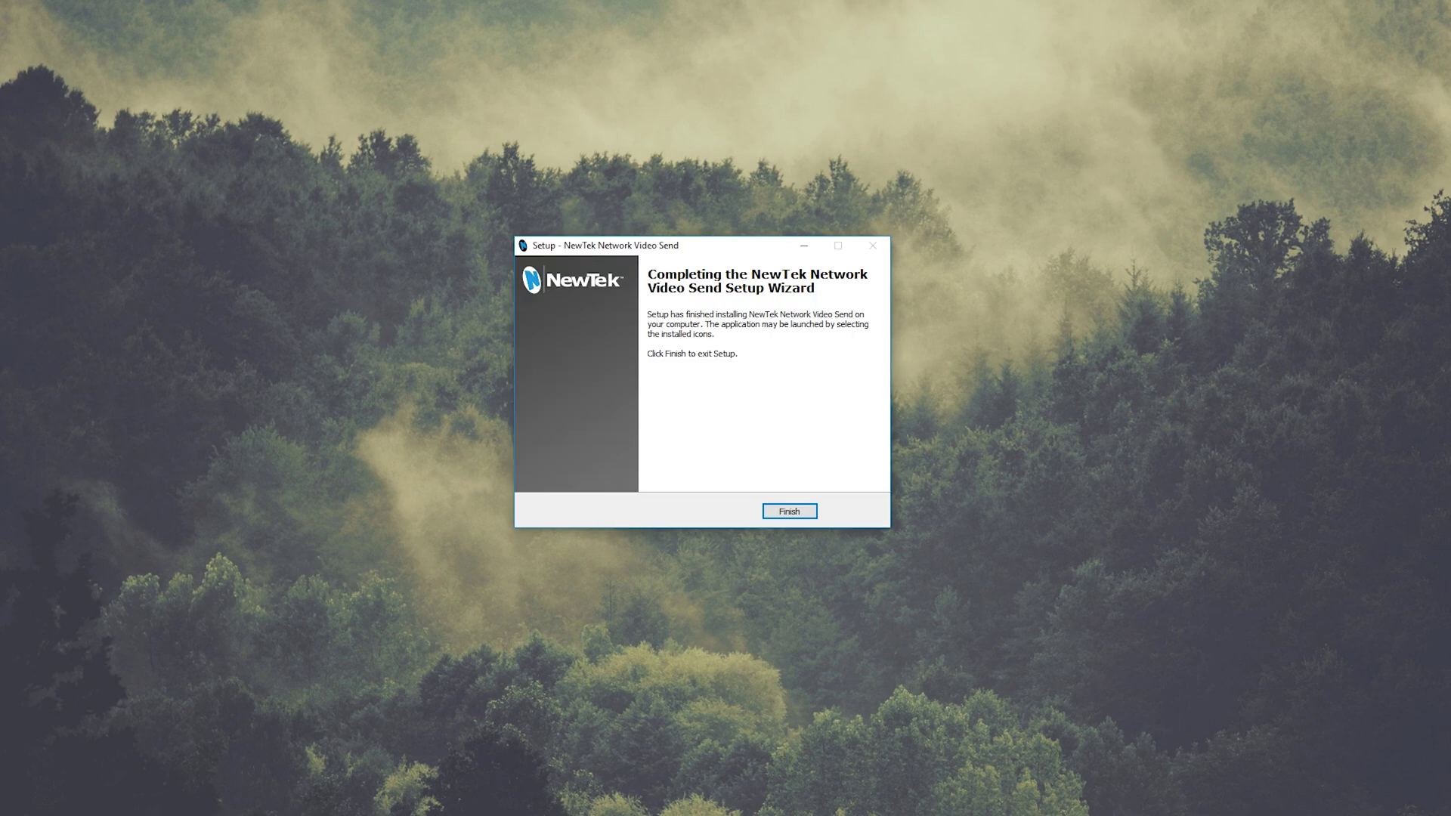
{"action": "left_click", "coordinate": [789, 512]}
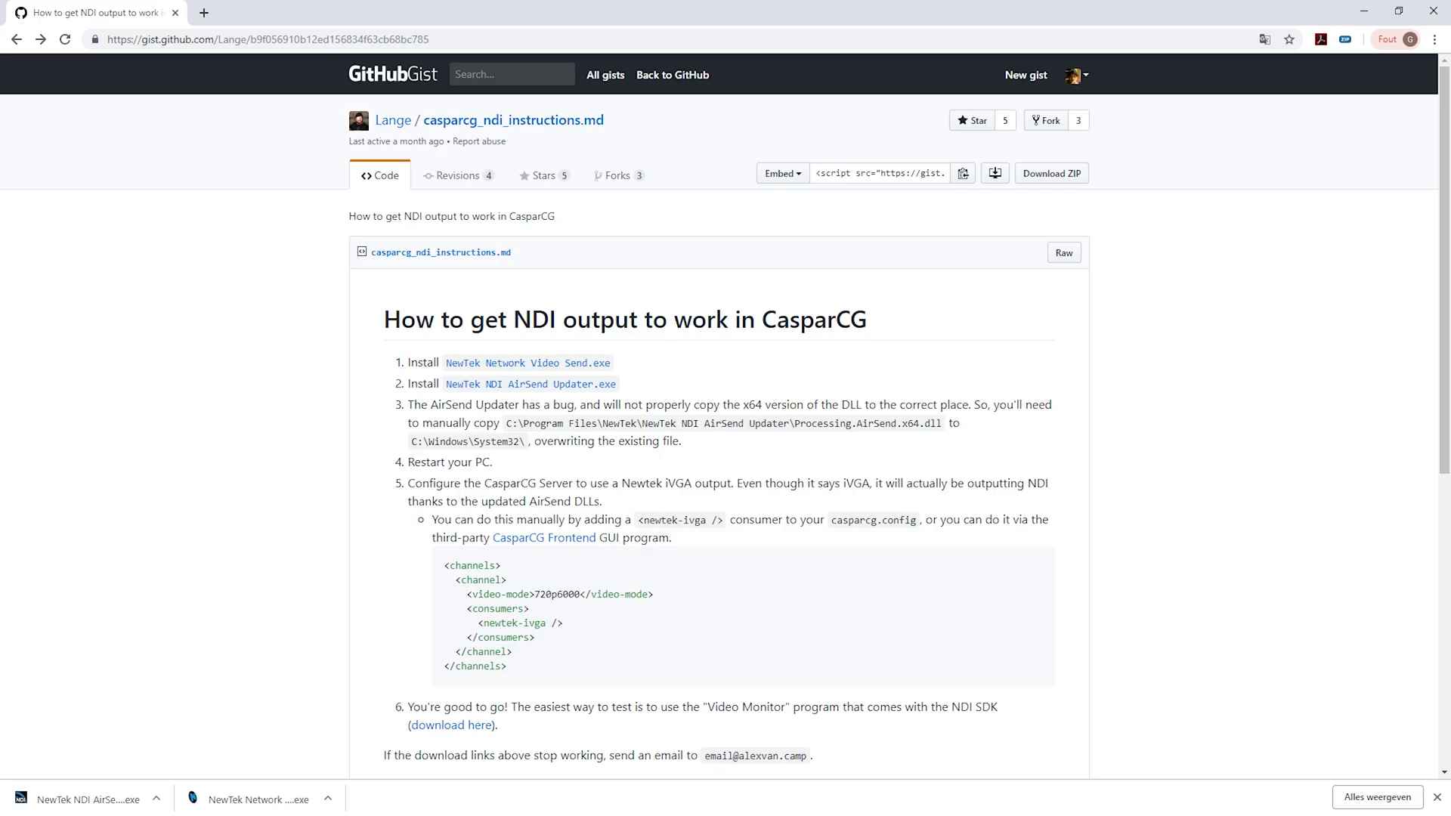
- Accept the AirSend Updater license and start its installation
{"action": "left_click", "coordinate": [87, 800]}
{"action": "left_click", "coordinate": [792, 513]}
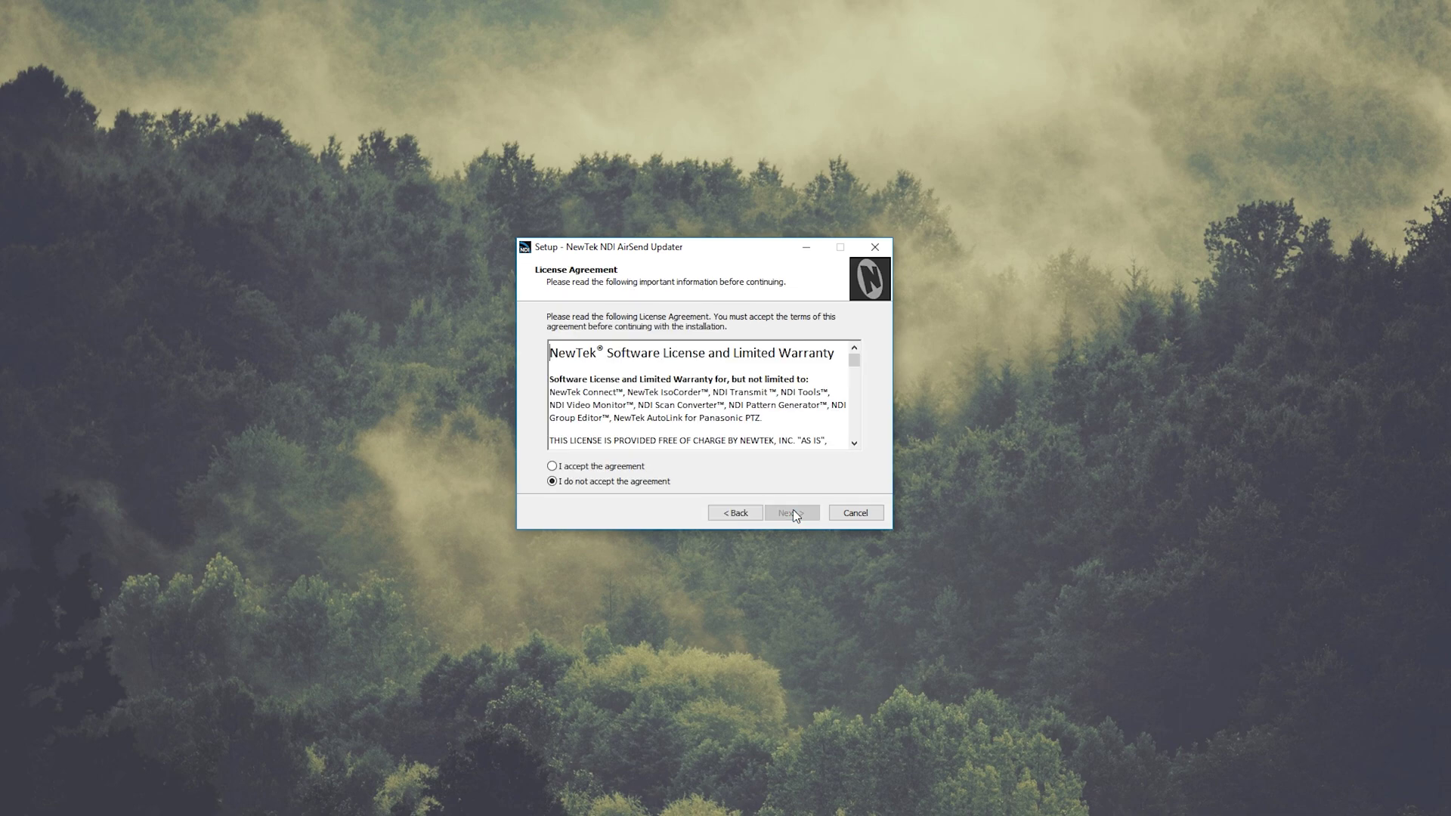
{"action": "left_click", "coordinate": [596, 467]}
{"action": "left_click", "coordinate": [805, 514]}
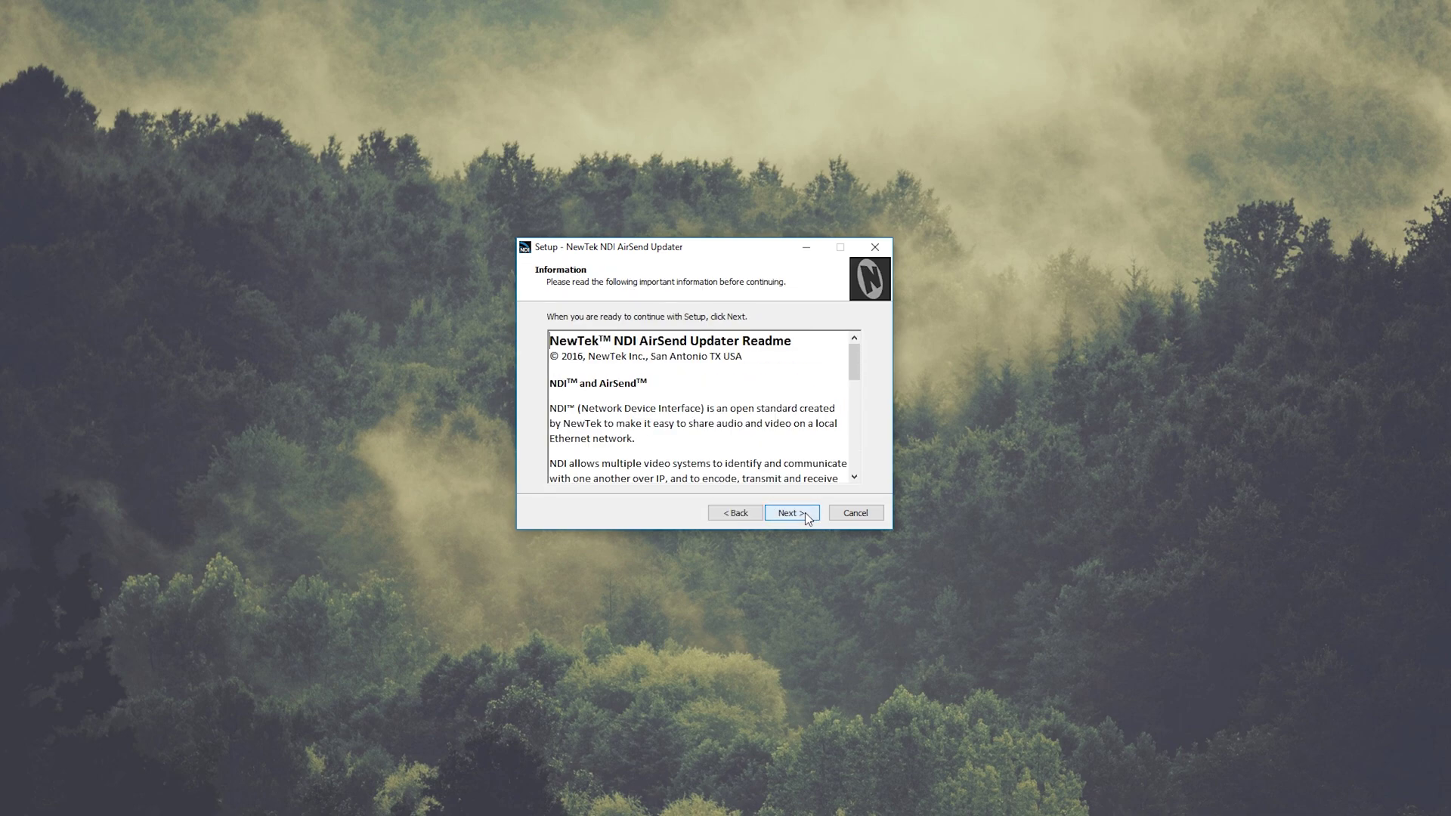
{"action": "left_click", "coordinate": [805, 514]}
{"action": "left_click", "coordinate": [802, 514]}
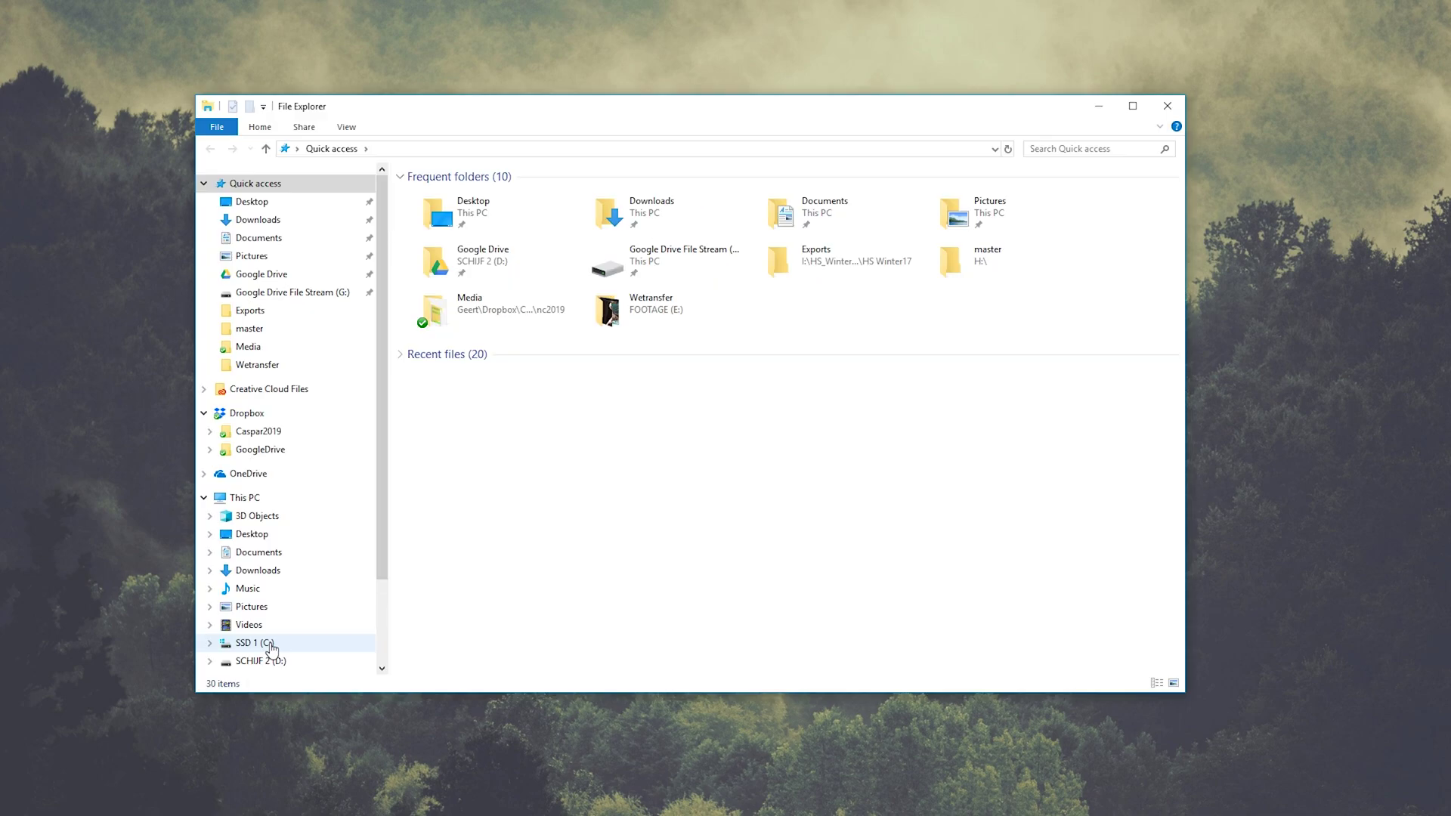
- Copy Processing.AirSend.x64.dll from C:\Program Files\NewTek\NewTek NDI AirSend Updater
{"action": "left_click", "coordinate": [254, 643]}
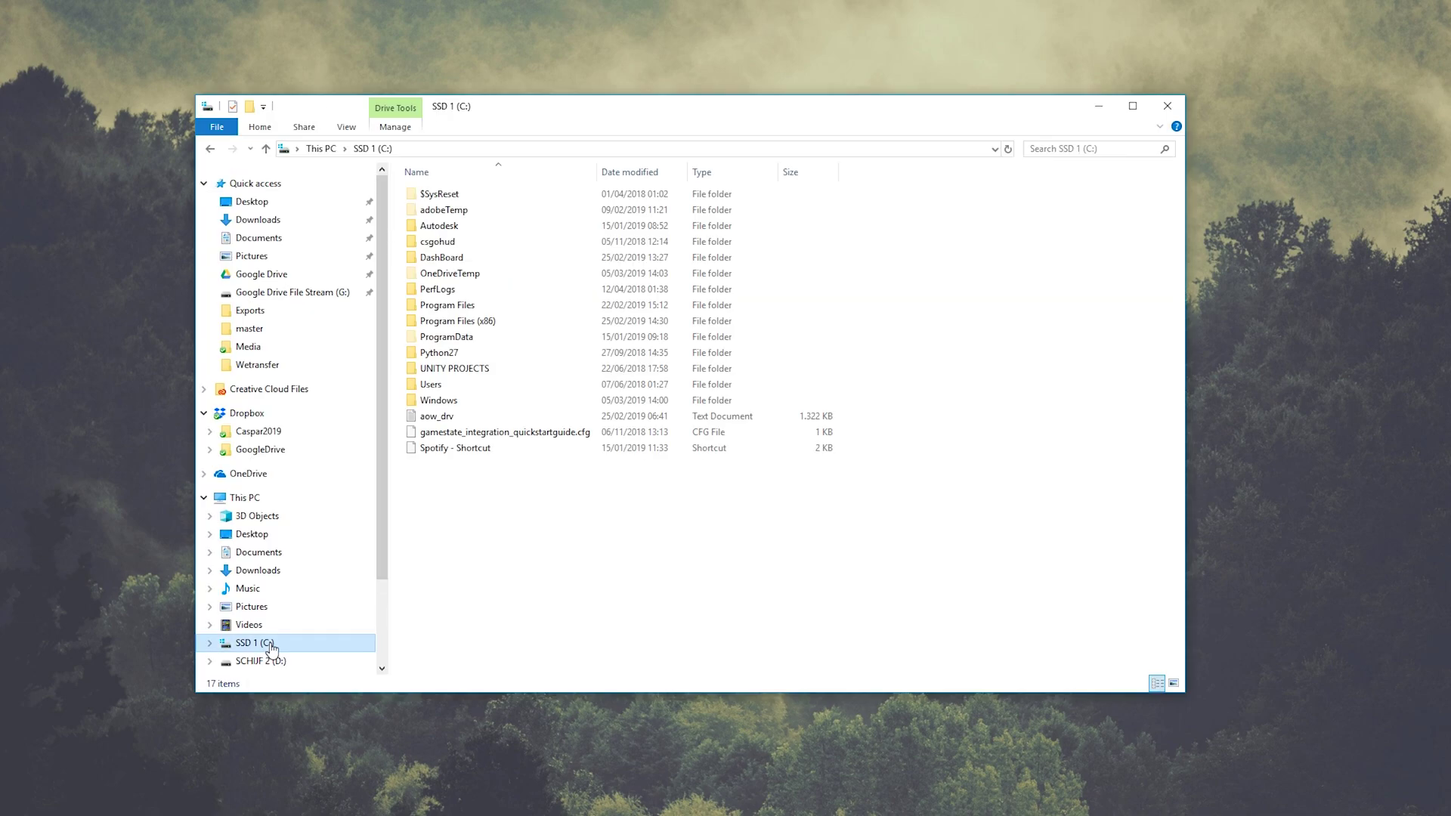
{"action": "double_click", "coordinate": [486, 307]}
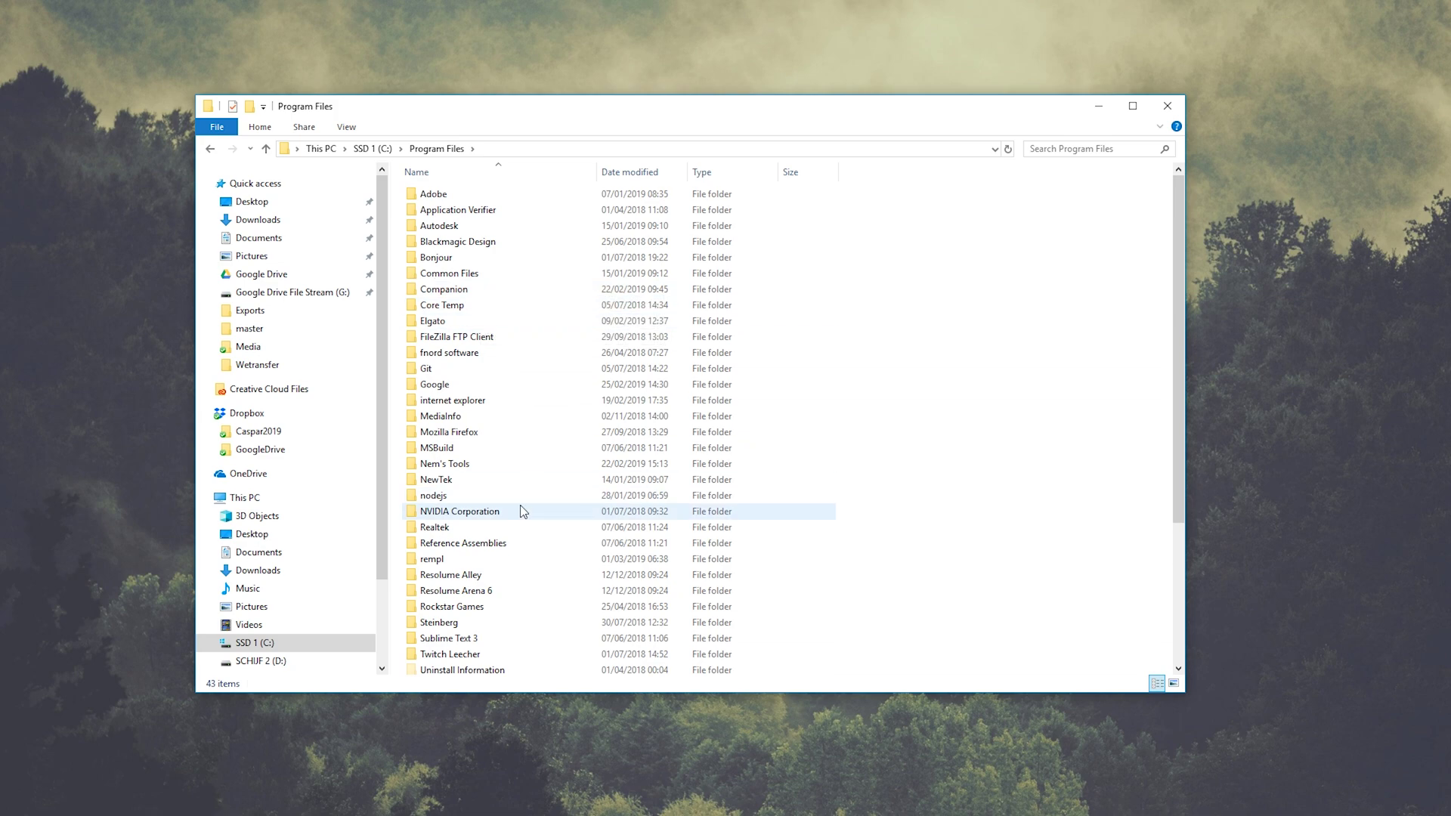
{"action": "double_click", "coordinate": [446, 481]}
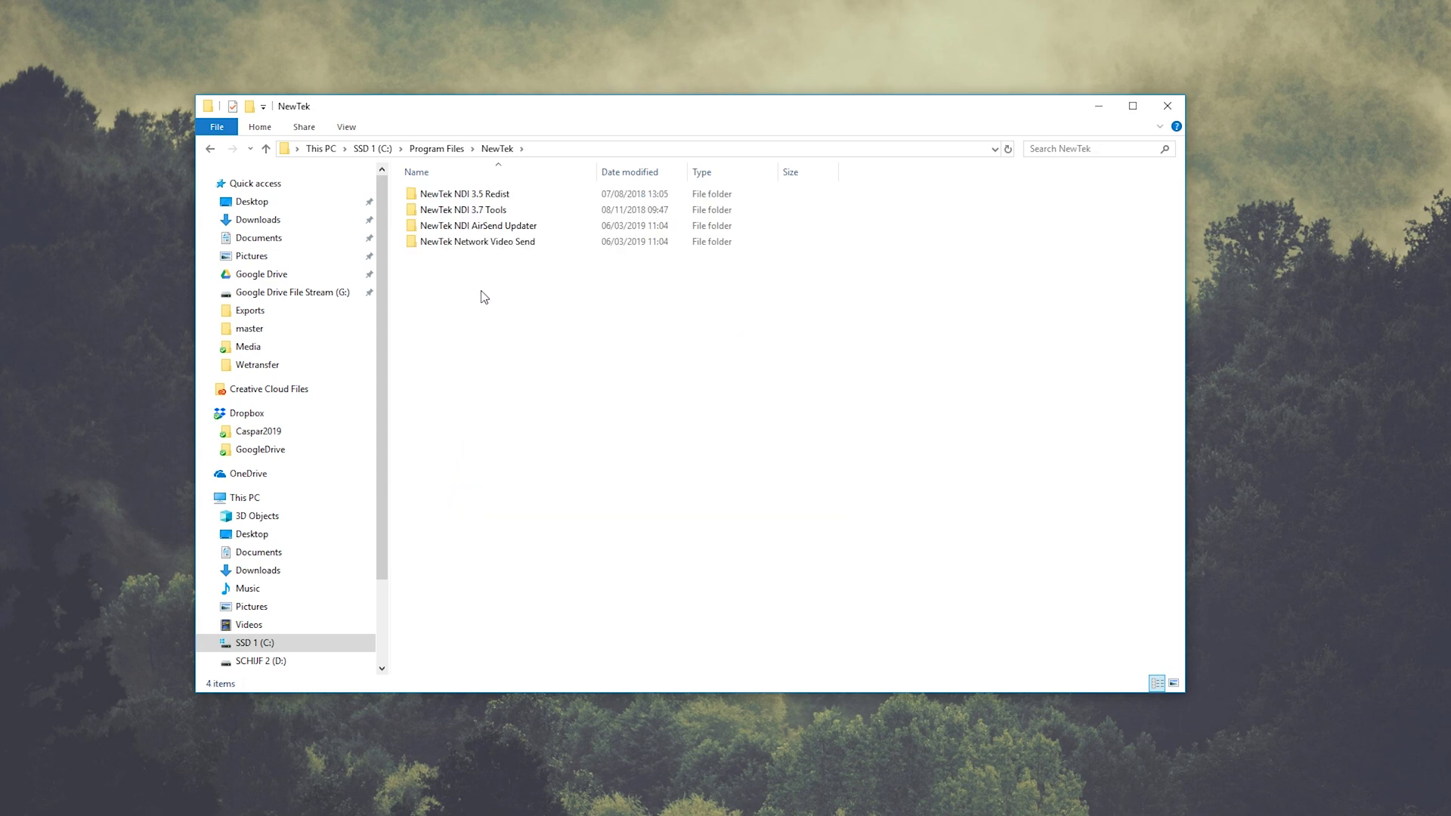
{"action": "double_click", "coordinate": [511, 230]}
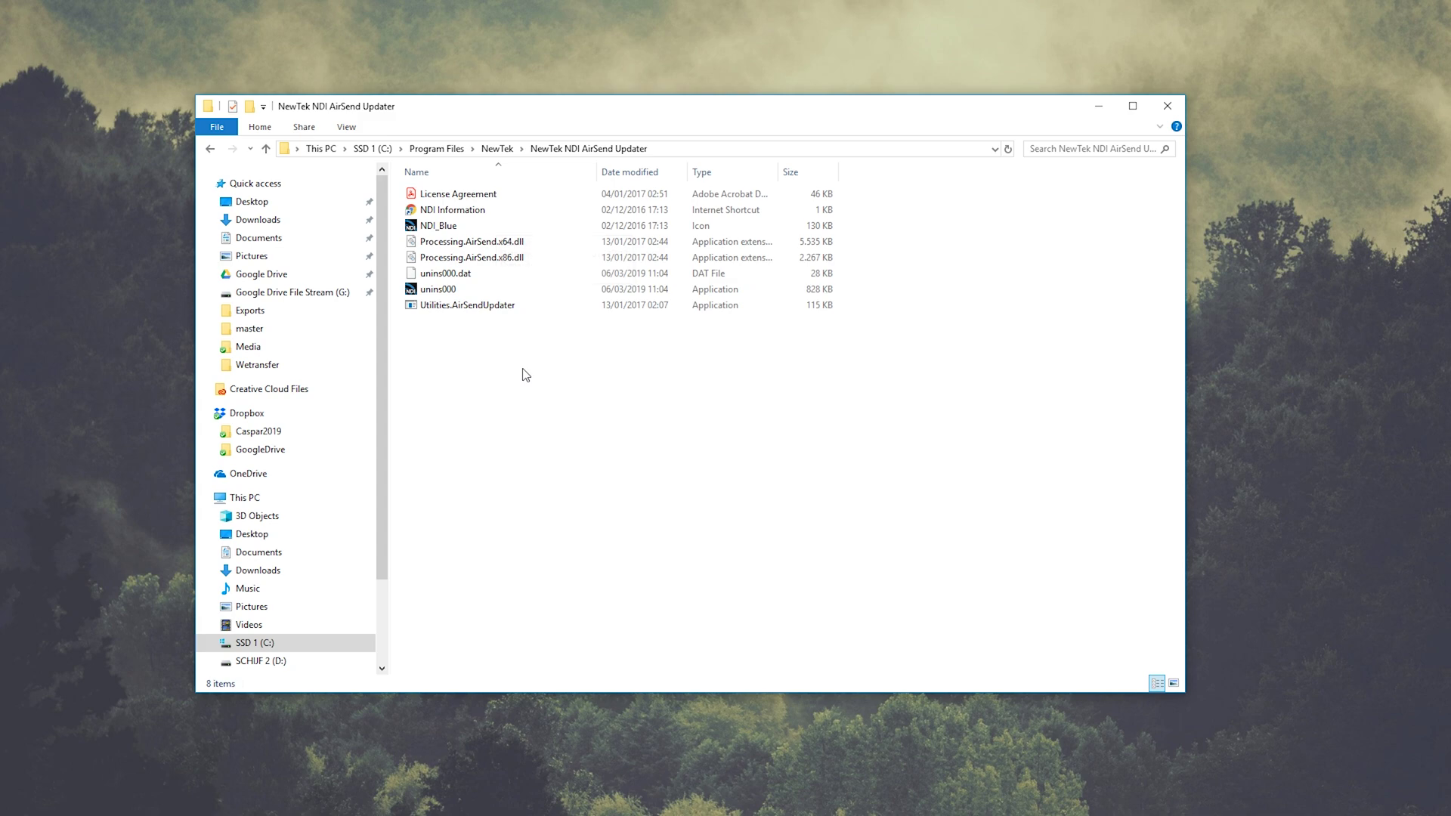
{"action": "left_click", "coordinate": [488, 241]}
{"action": "right_click", "coordinate": [500, 242]}
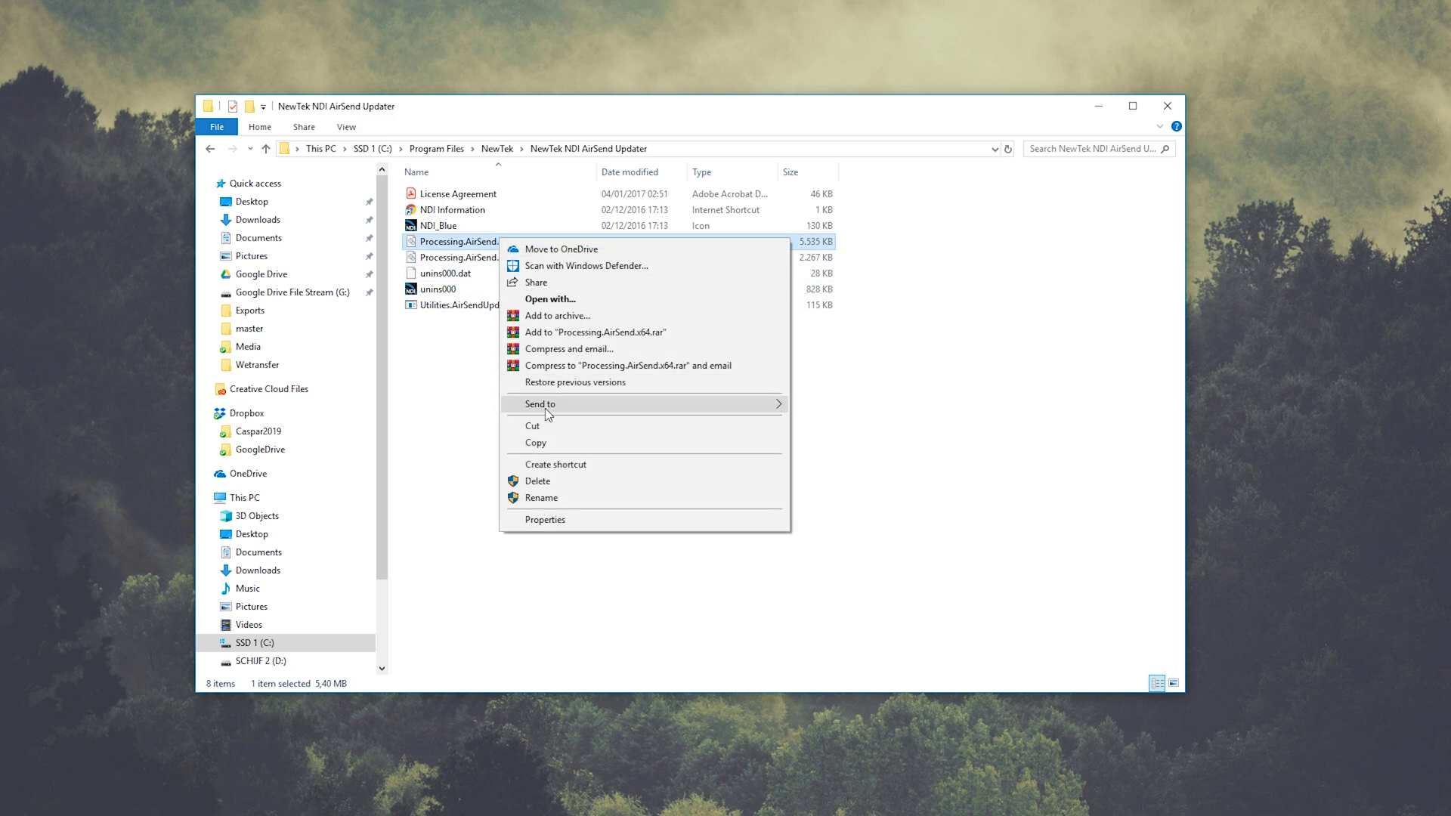
{"action": "left_click", "coordinate": [545, 443]}
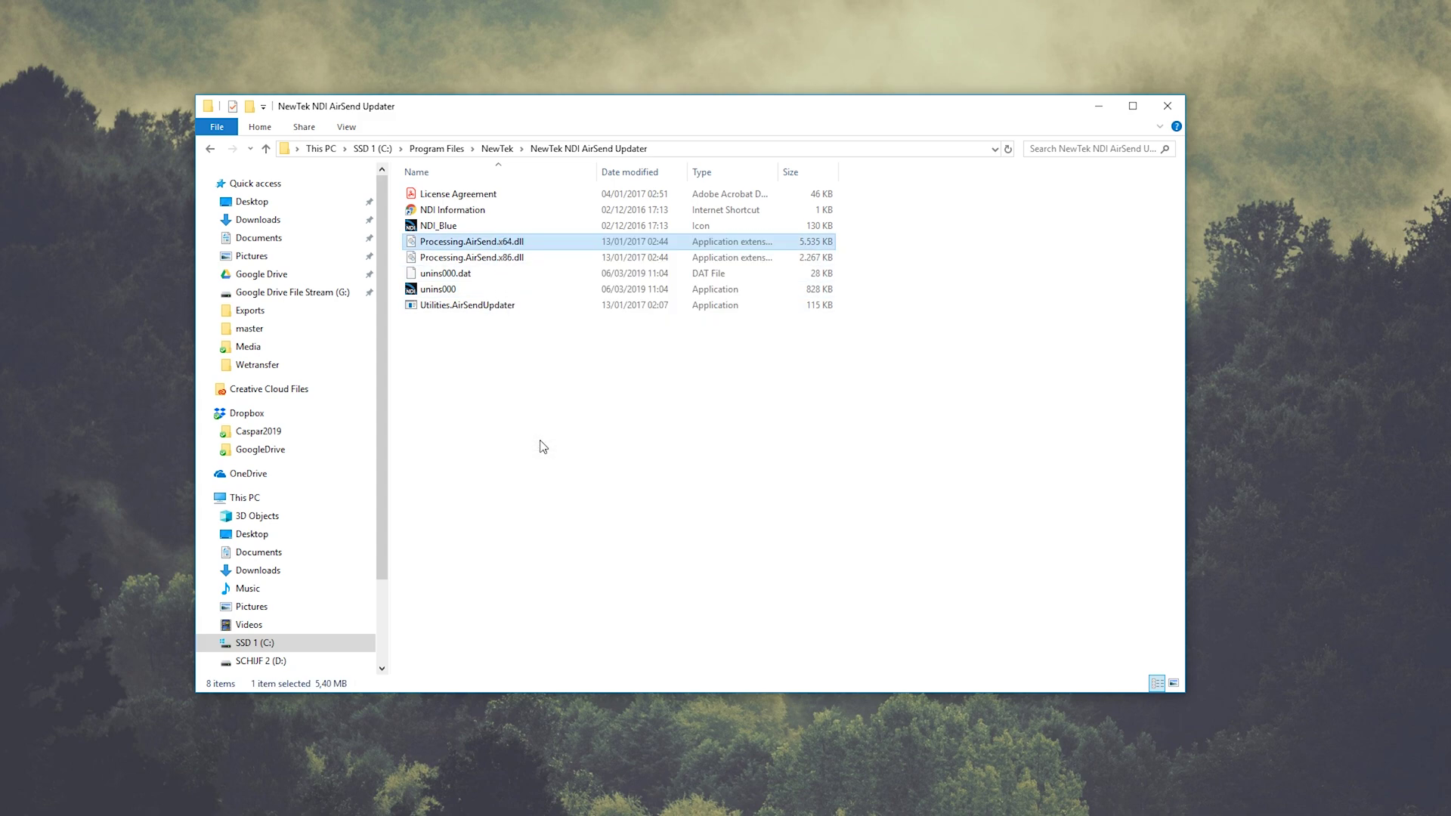
- Paste the DLL into C:\Windows\System32, granting administrator permission
{"action": "left_click", "coordinate": [383, 149]}
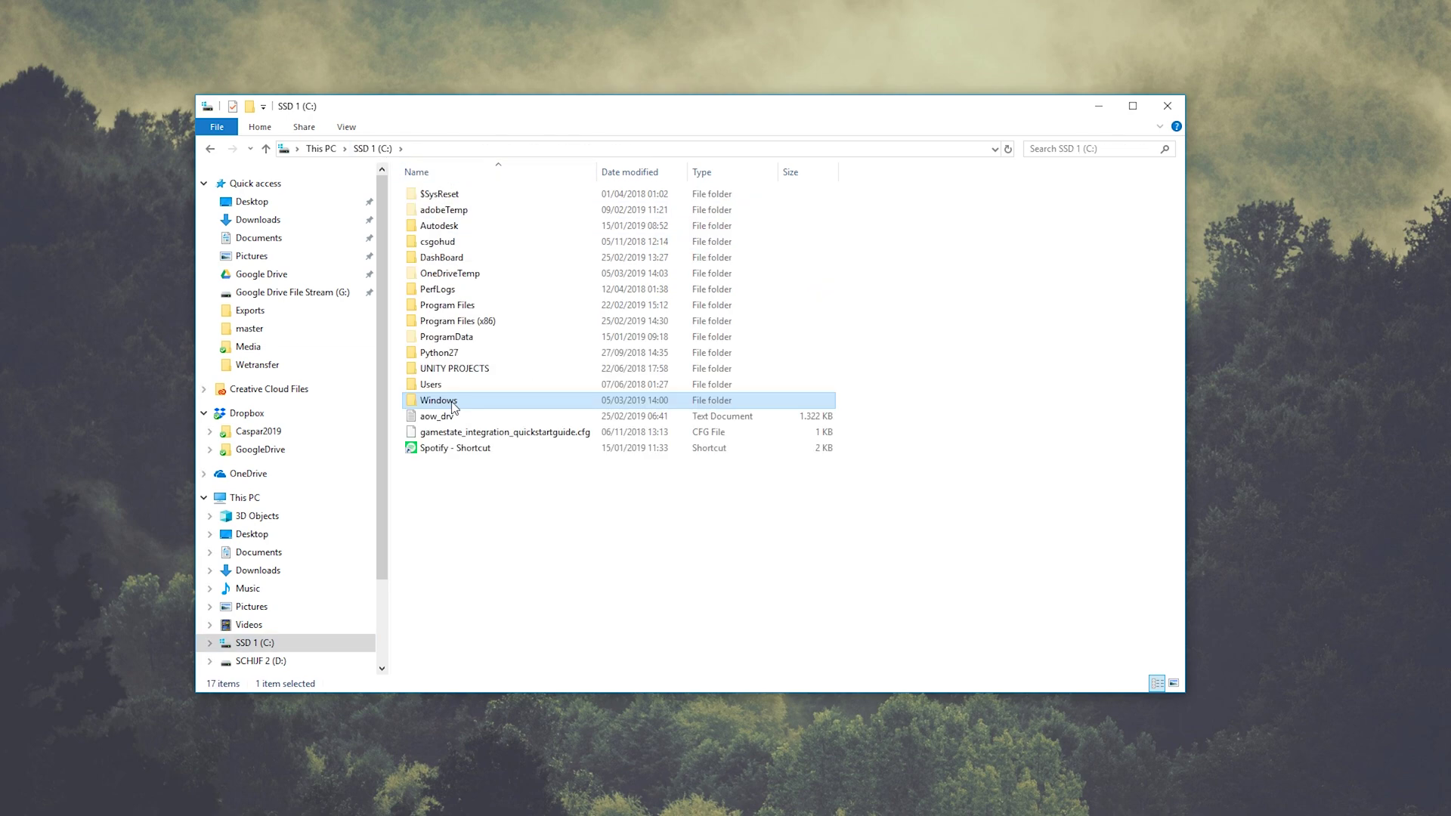
{"action": "double_click", "coordinate": [442, 407]}
{"action": "scroll", "coordinate": [542, 386], "scroll_direction": "down", "scroll_amount": 5}
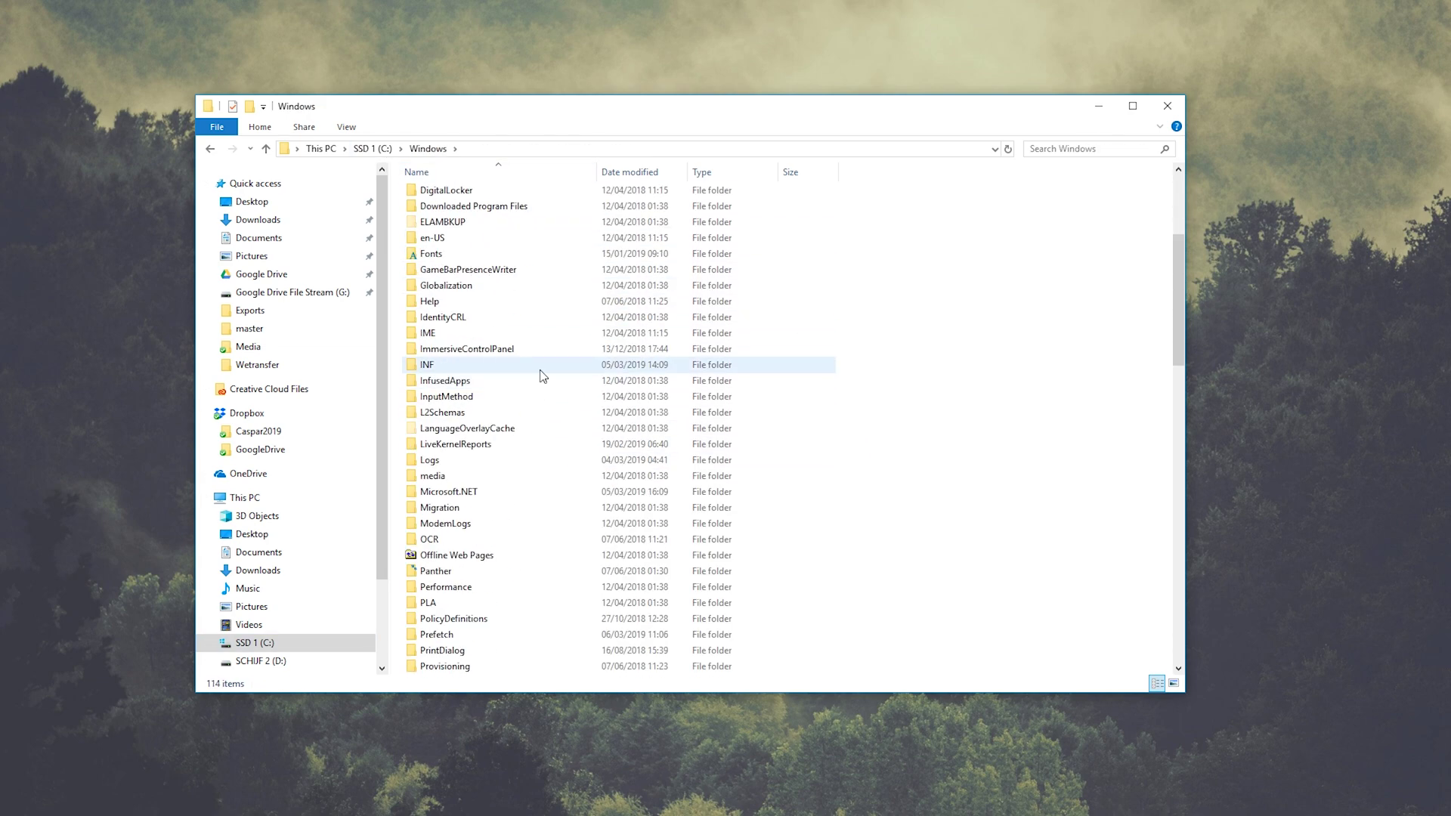
{"action": "scroll", "coordinate": [542, 372], "scroll_direction": "down", "scroll_amount": 5}
{"action": "scroll", "coordinate": [541, 372], "scroll_direction": "down", "scroll_amount": 3}
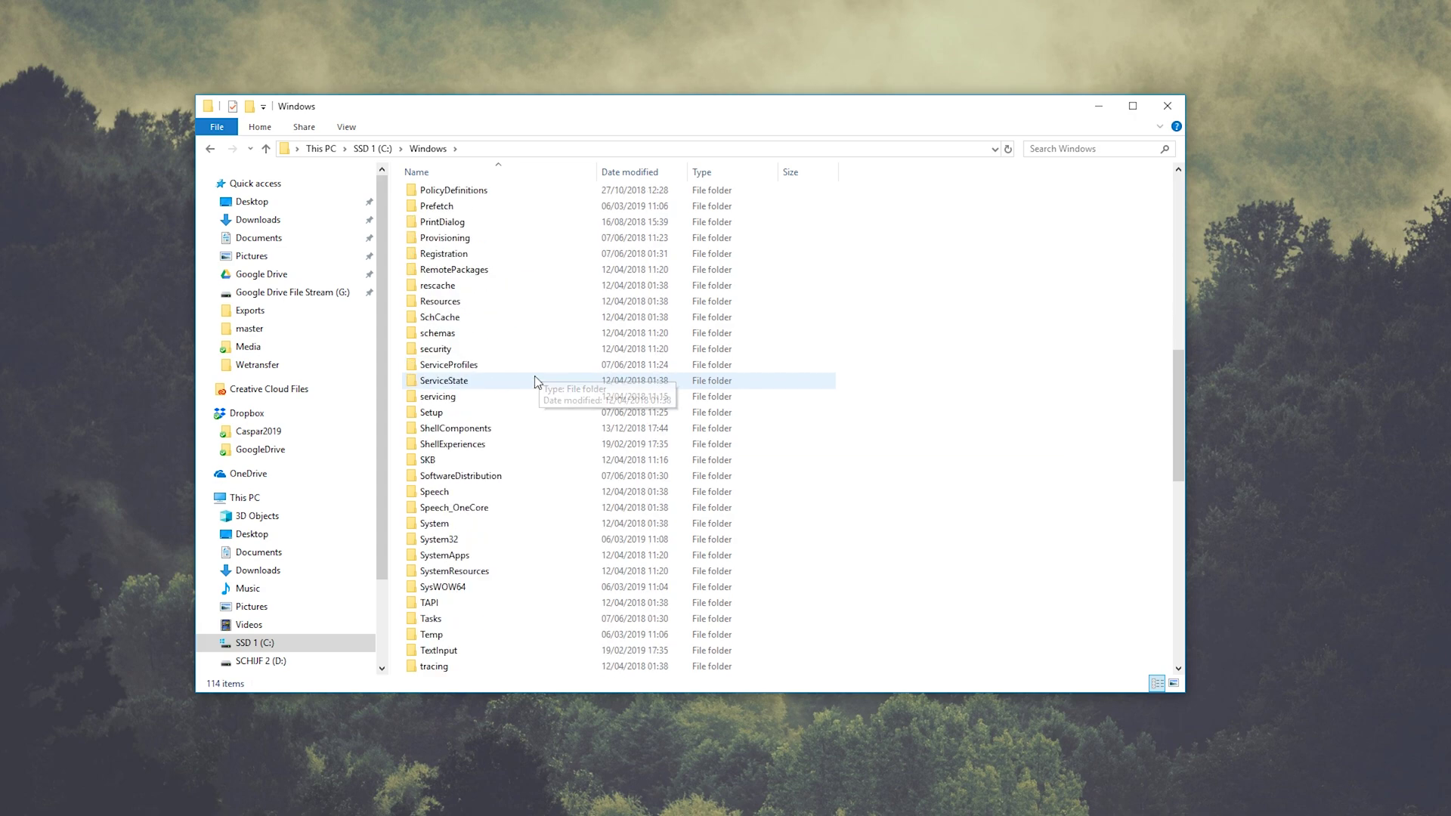
{"action": "double_click", "coordinate": [446, 546]}
{"action": "right_click", "coordinate": [1041, 483]}
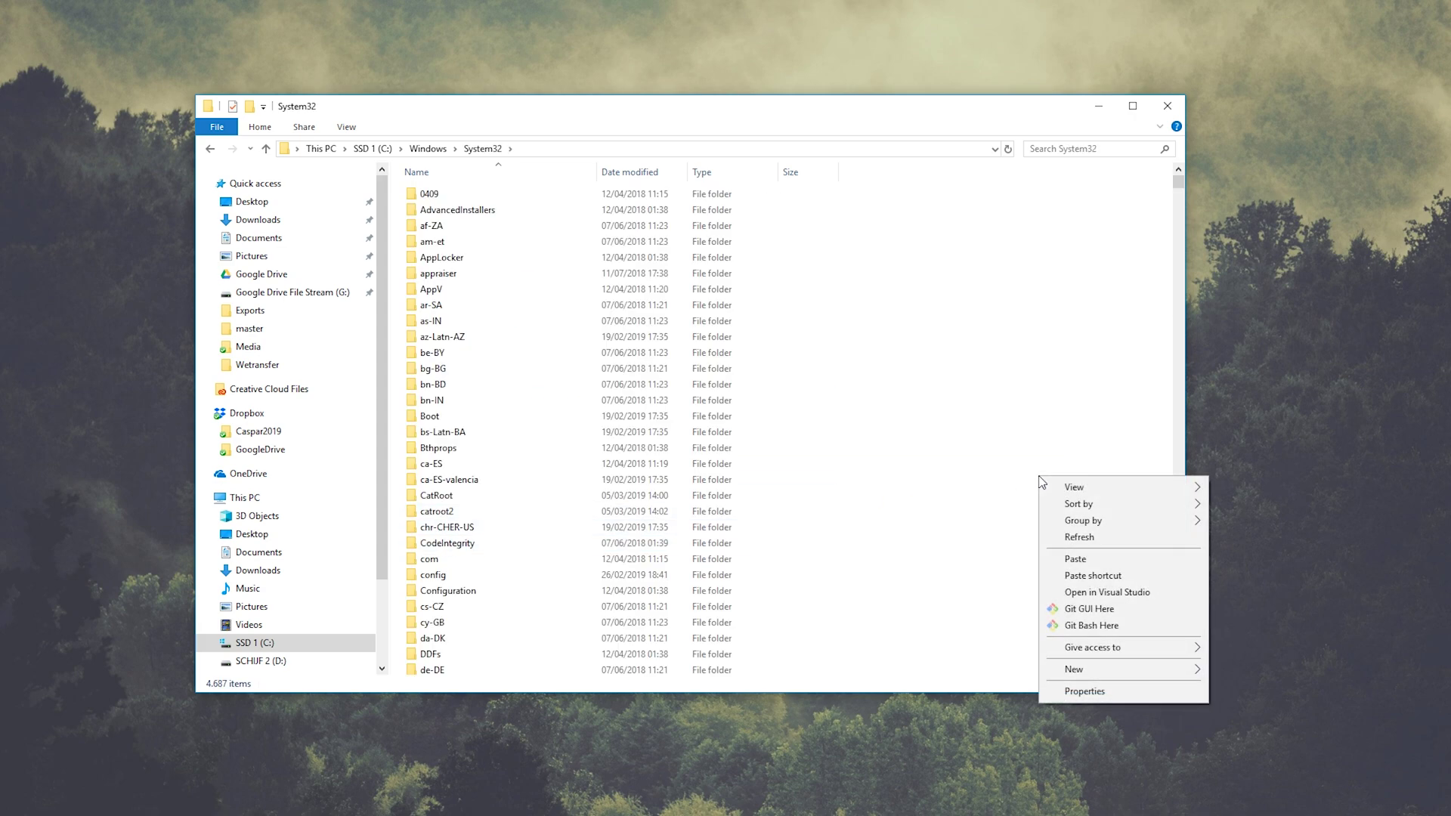
{"action": "left_click", "coordinate": [1081, 558]}
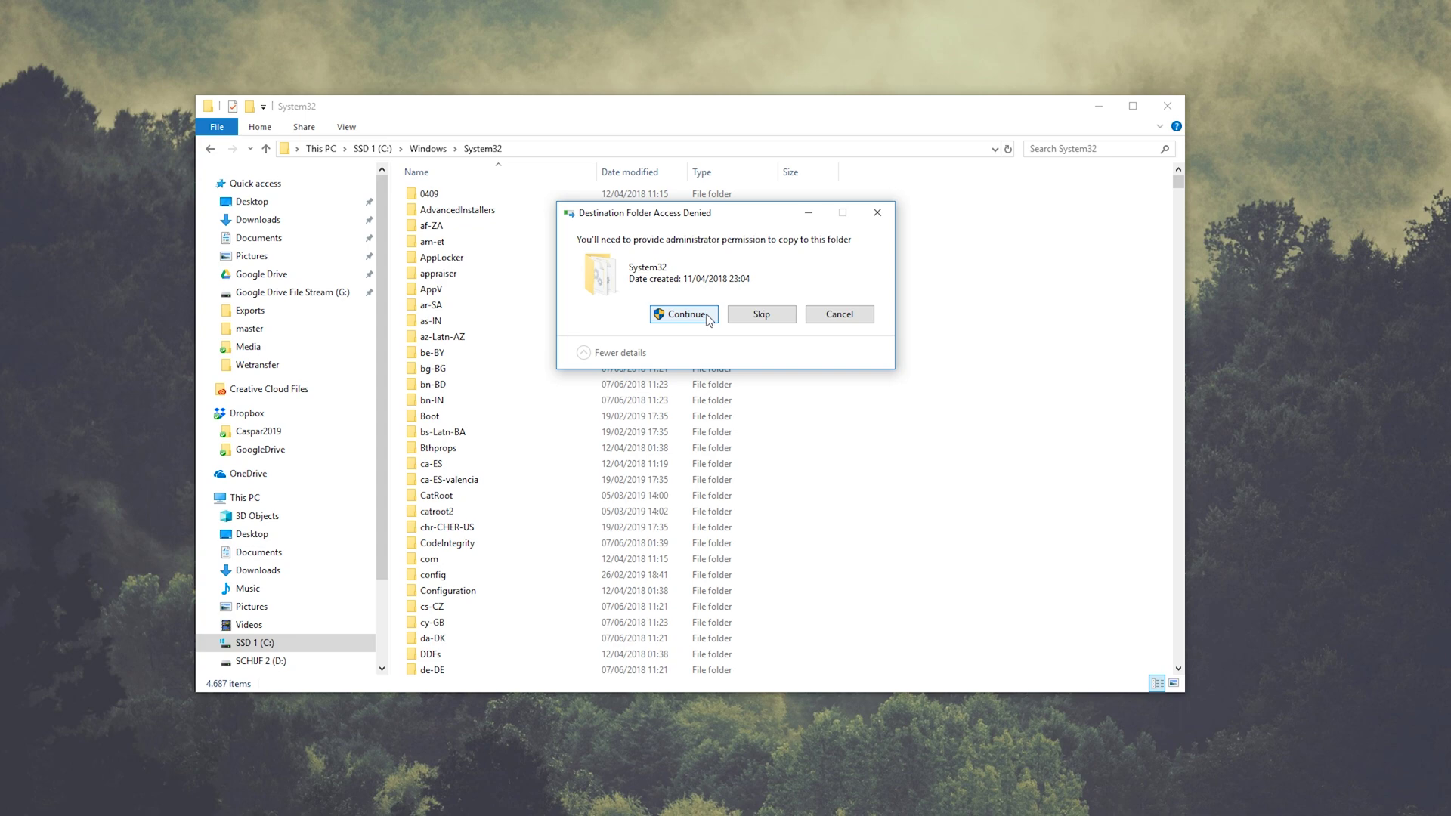
{"action": "left_click", "coordinate": [686, 315]}
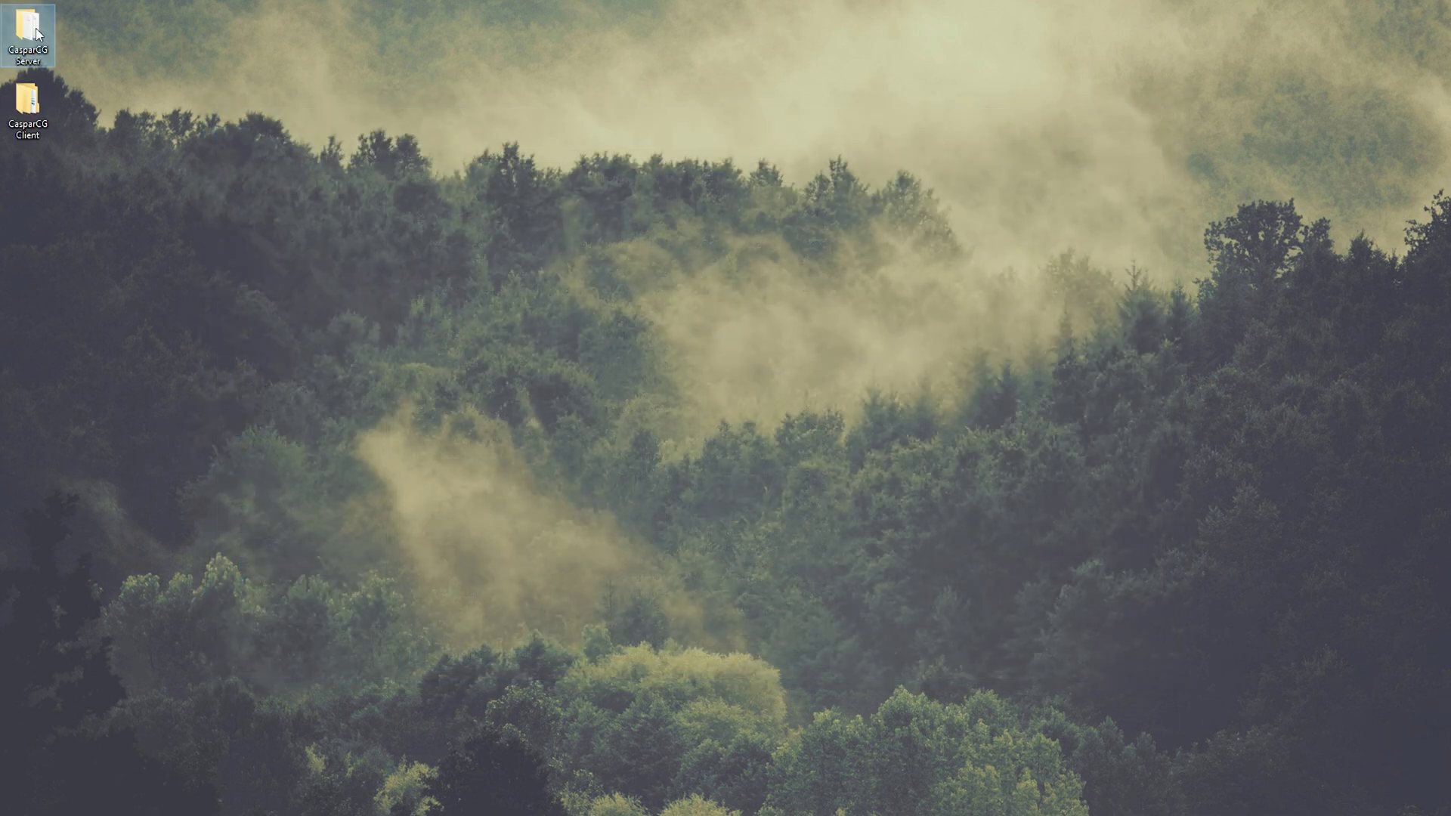
- Edit casparcg.config in Notepad, changing the video-mode from 720p5000 to 1080p5994
{"action": "double_click", "coordinate": [33, 30]}
{"action": "left_click", "coordinate": [414, 399]}
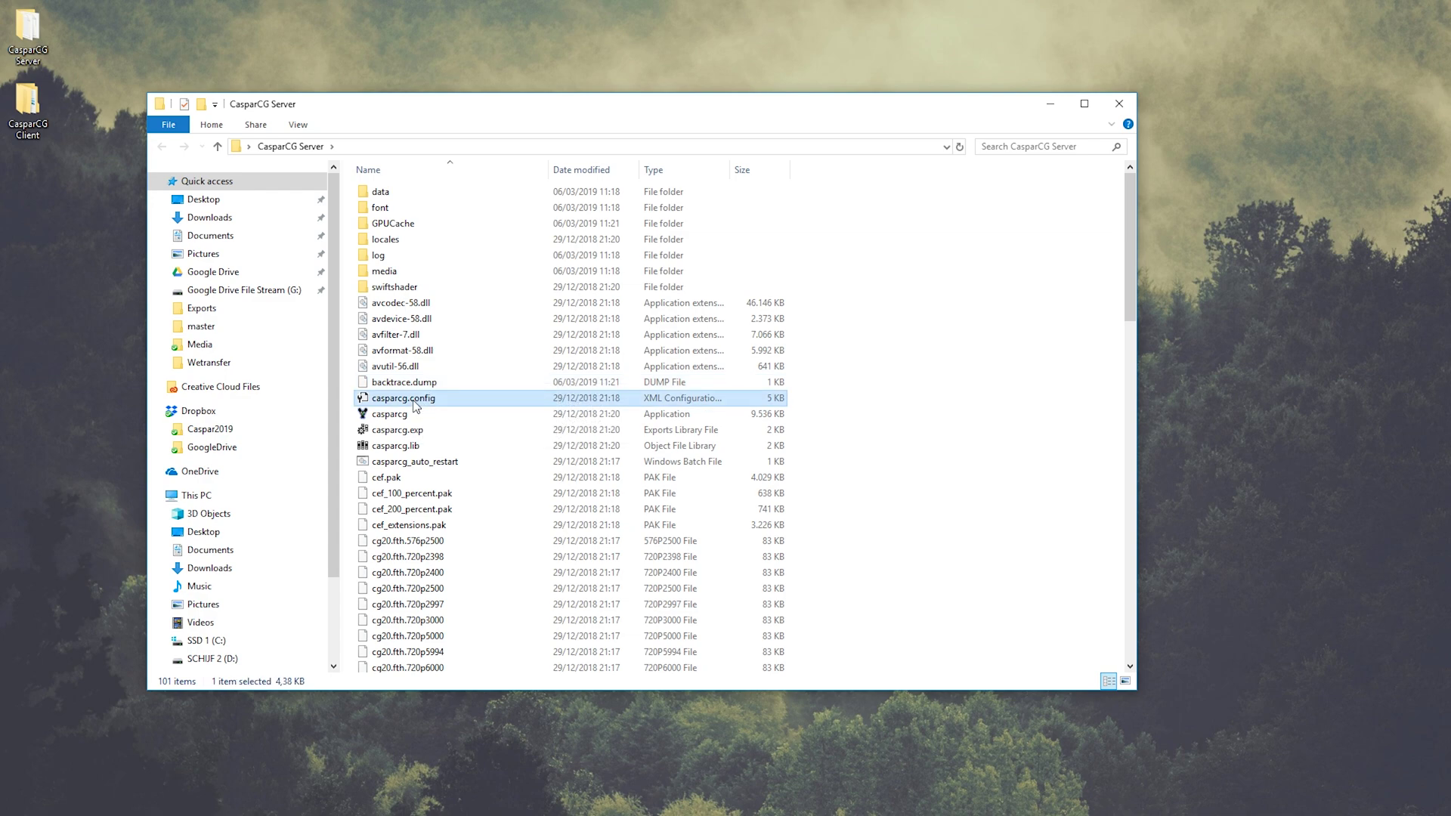
{"action": "right_click", "coordinate": [415, 399]}
{"action": "left_click", "coordinate": [689, 522]}
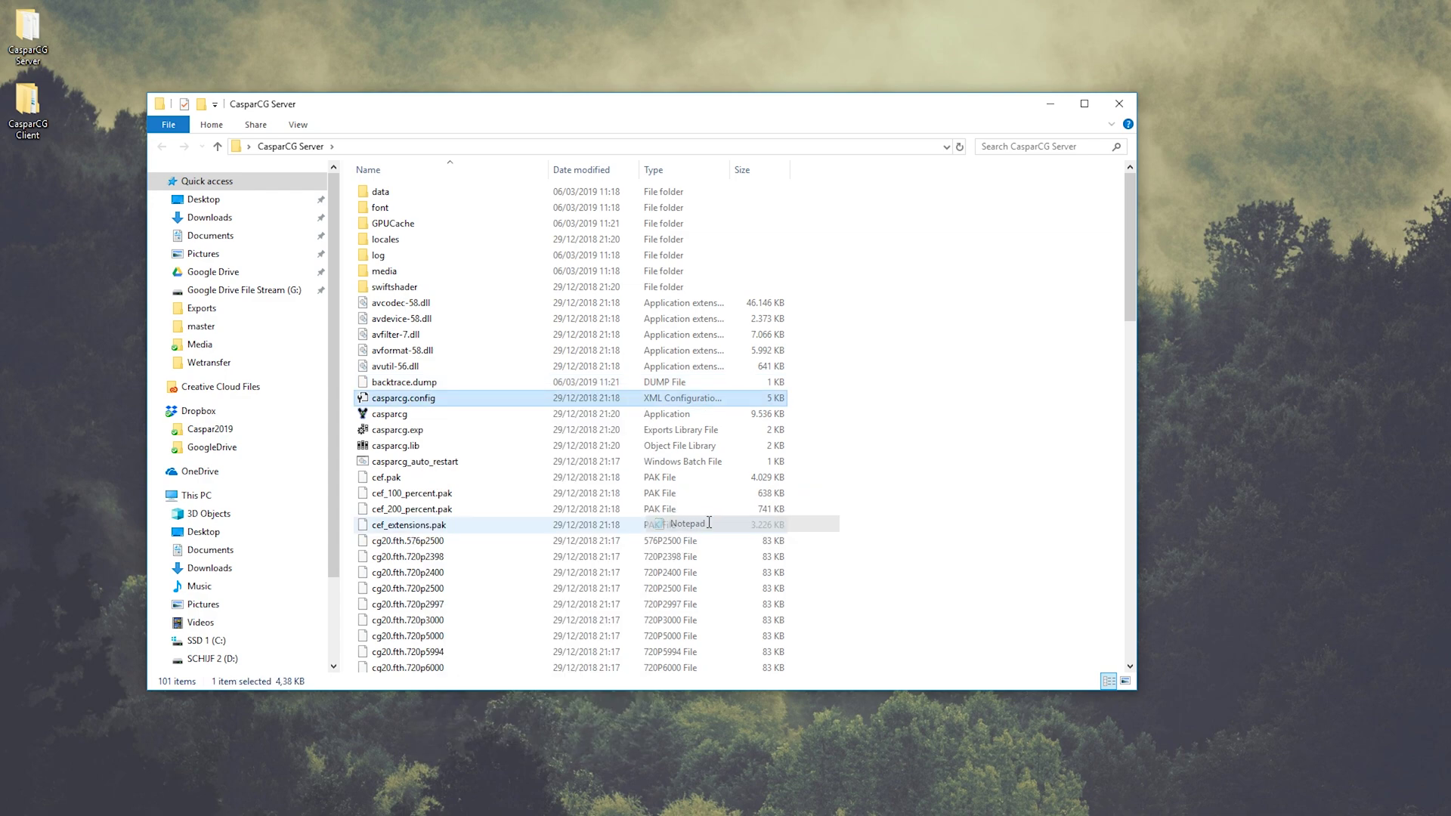
{"action": "left_click", "coordinate": [298, 276]}
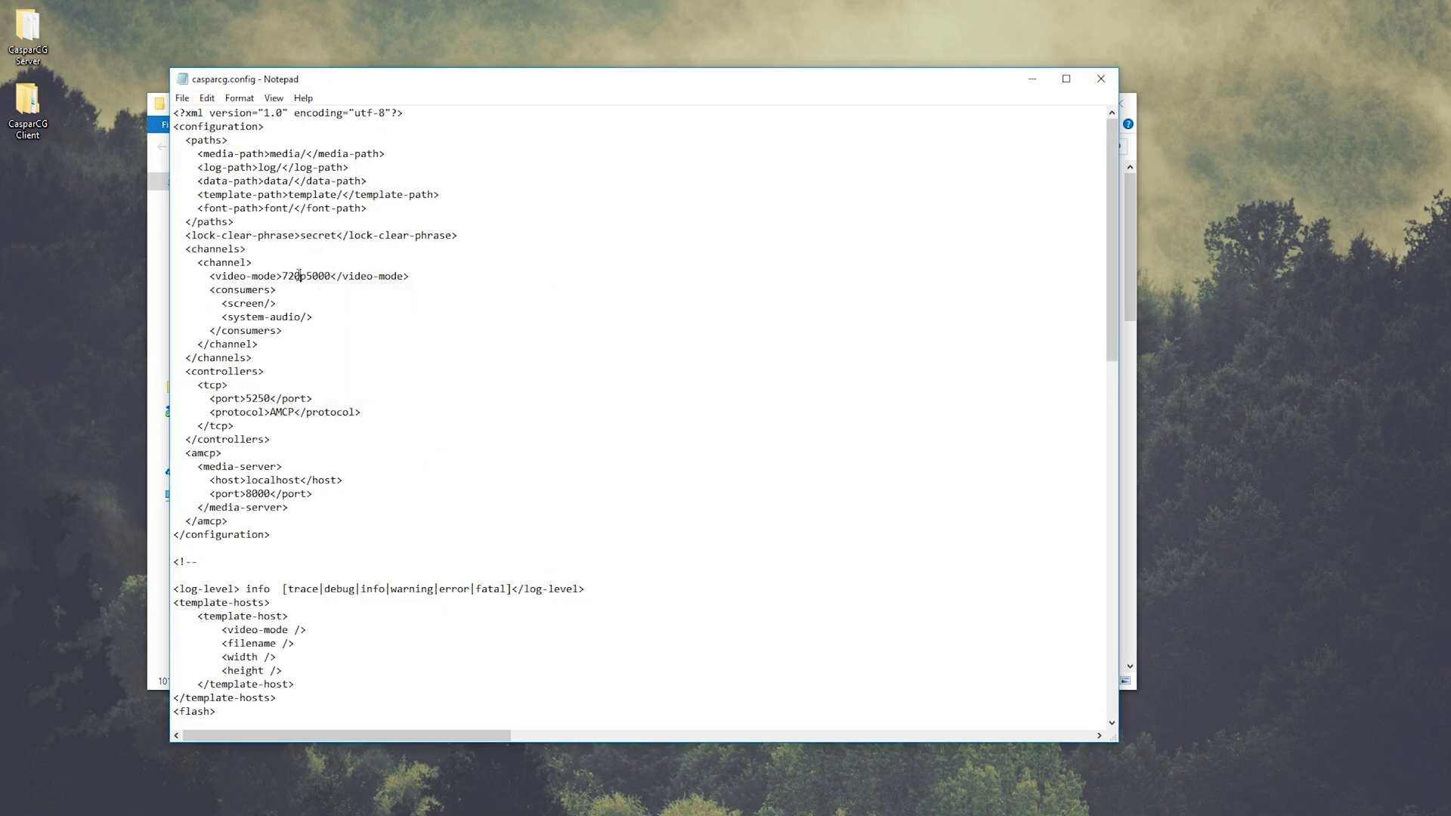
{"action": "key", "text": "BackSpace"}
{"action": "key", "text": "BackSpace"}
{"action": "key", "text": "BackSpace"}
{"action": "type", "text": "108"}
{"action": "type", "text": "0"}
{"action": "key", "text": "BackSpace"}
{"action": "key", "text": "BackSpace"}
{"action": "key", "text": "BackSpace"}
{"action": "type", "text": "994"}
- Replace the screen and system-audio consumers with a newtek-ivga consumer
{"action": "left_click_drag", "start_coordinate": [277, 304], "coordinate": [222, 304]}
{"action": "key", "text": "Delete"}
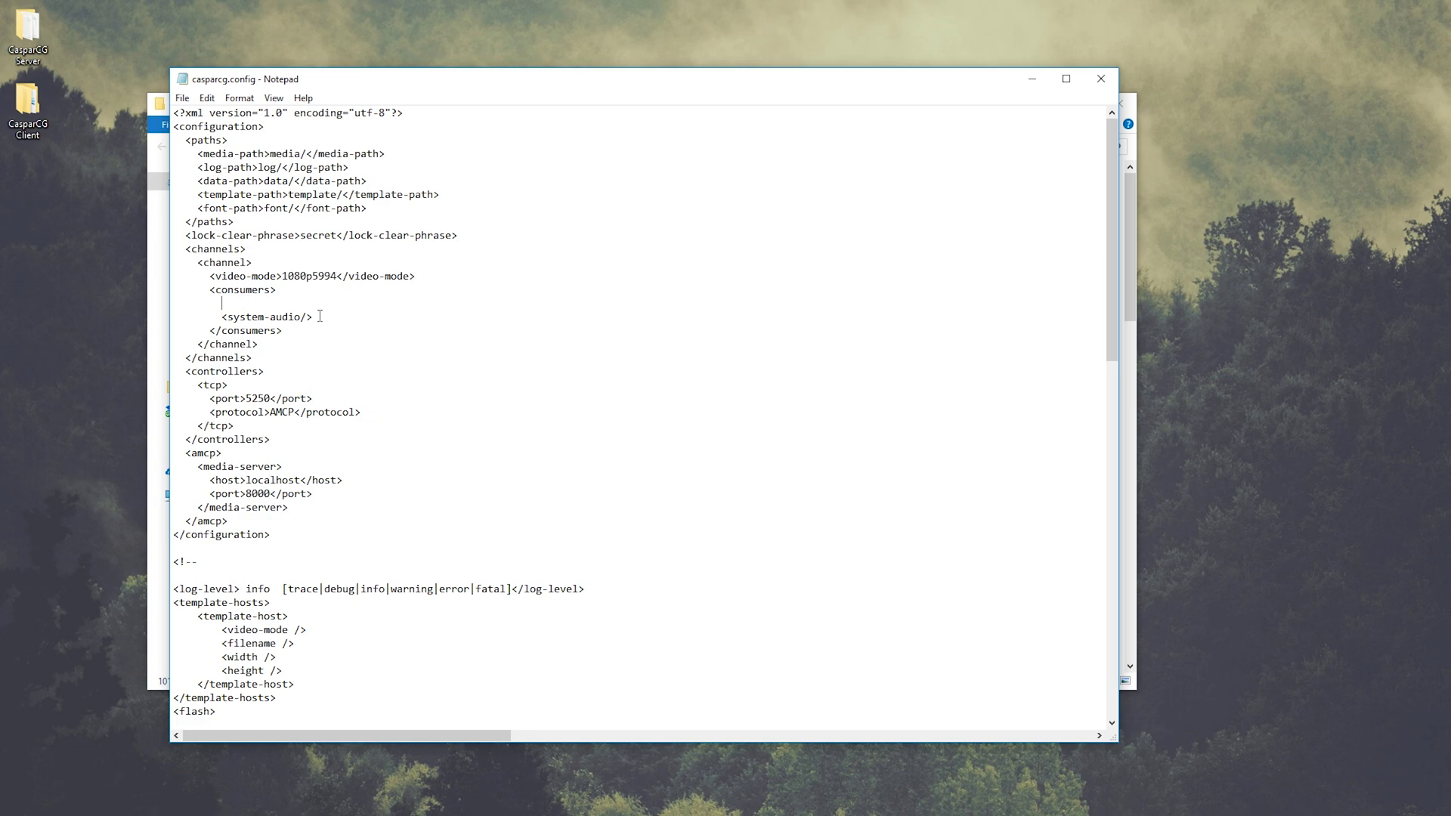
{"action": "left_click_drag", "start_coordinate": [313, 317], "coordinate": [222, 316]}
{"action": "key", "text": "Delete"}
{"action": "left_click", "coordinate": [231, 304]}
{"action": "key", "text": "alt+Tab"}
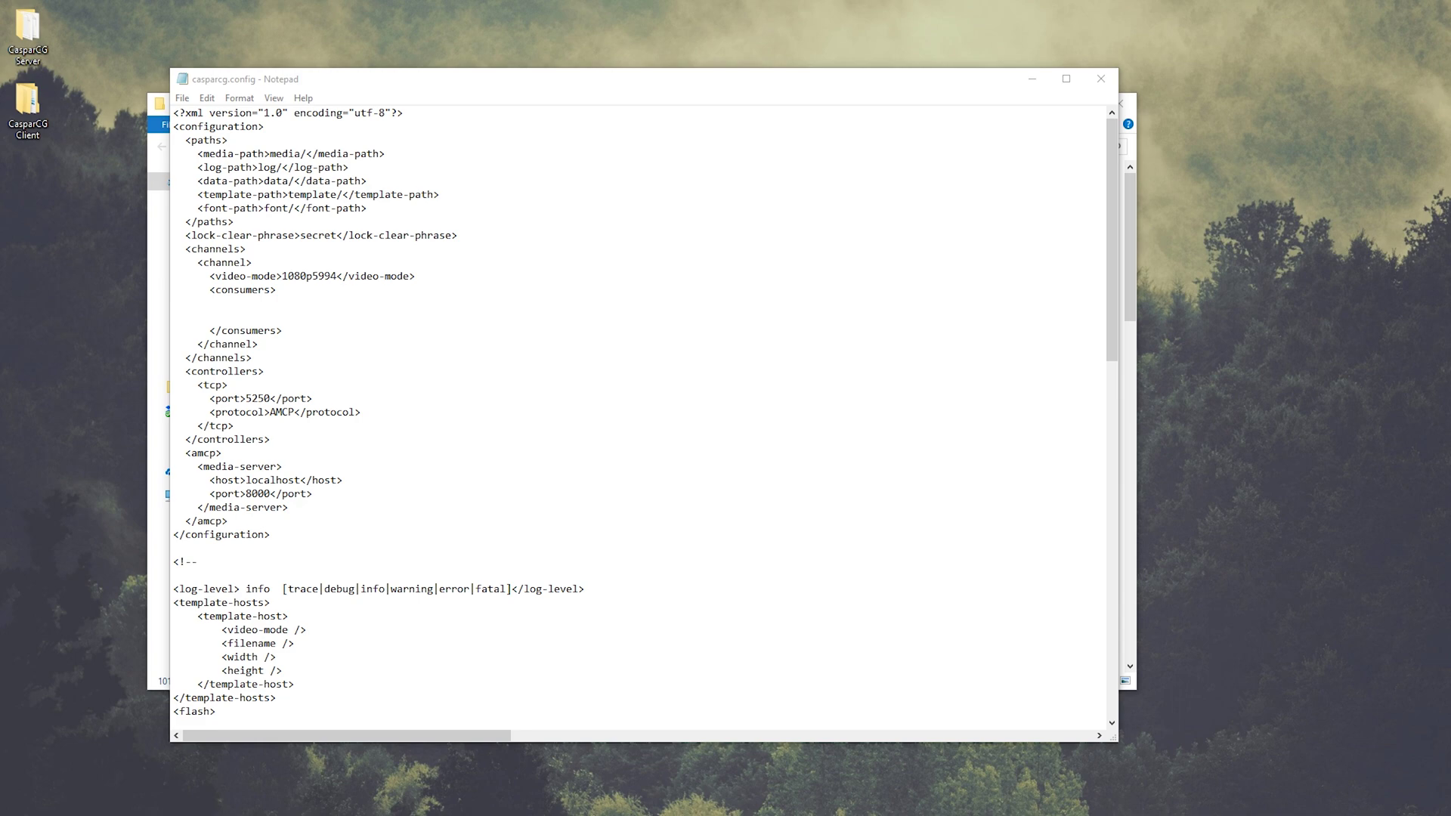
{"action": "left_click", "coordinate": [233, 315]}
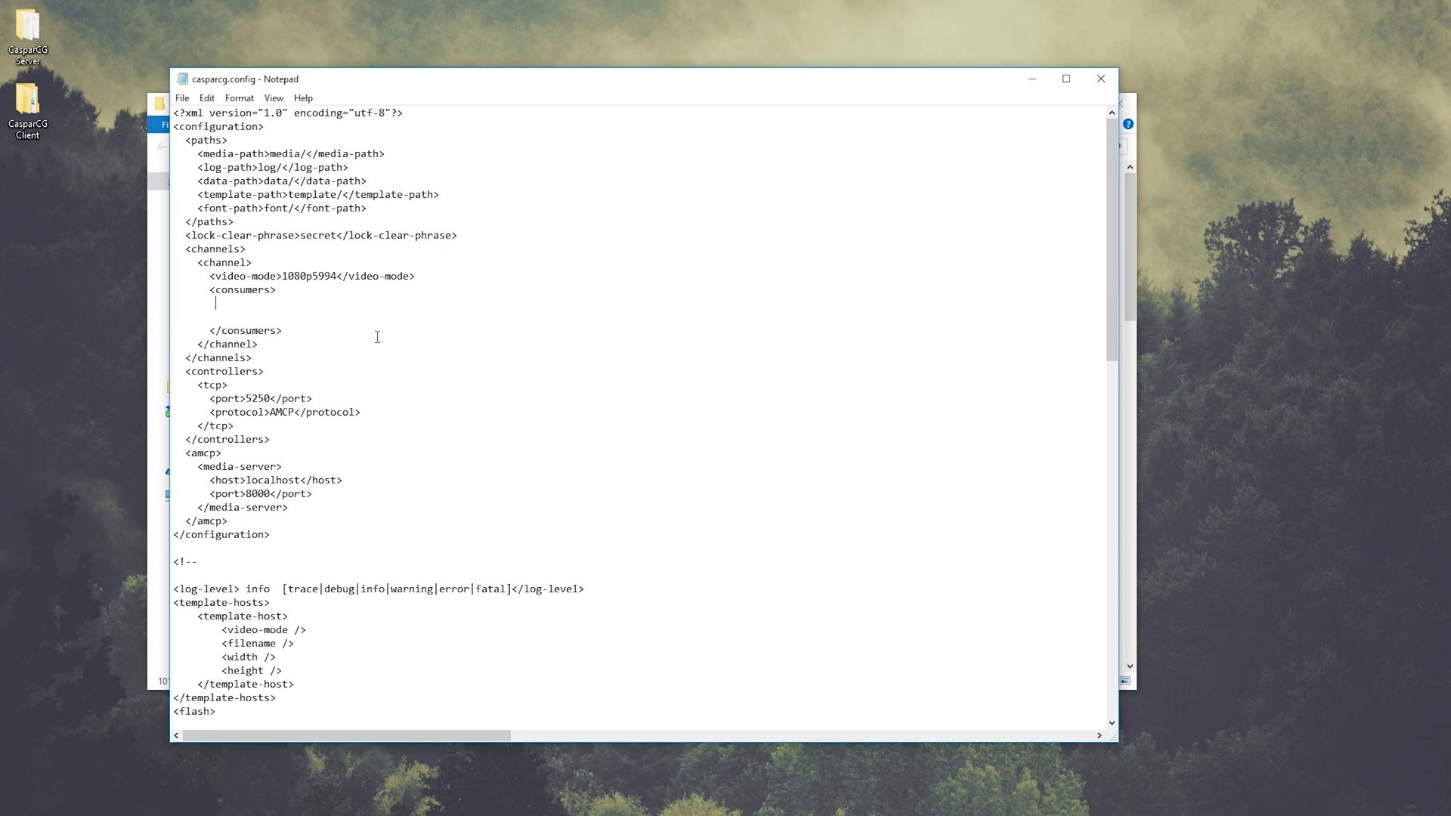
{"action": "key", "text": "Delete"}
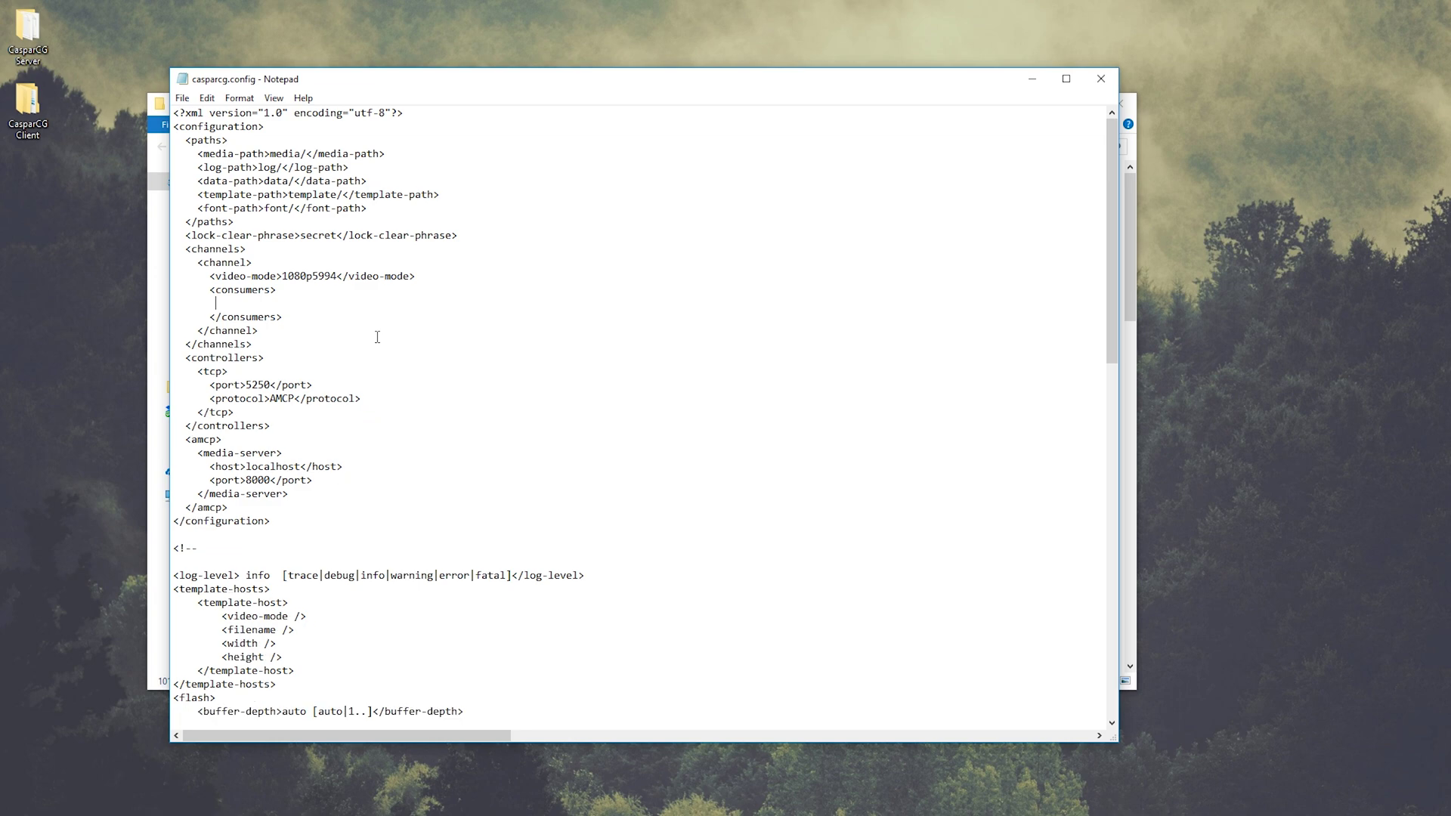
{"action": "type", "text": "<"}
{"action": "type", "text": "newtek-"}
{"action": "type", "text": "ivga "}
{"action": "type", "text": "/>"}
{"action": "left_click", "coordinate": [13, 559]}
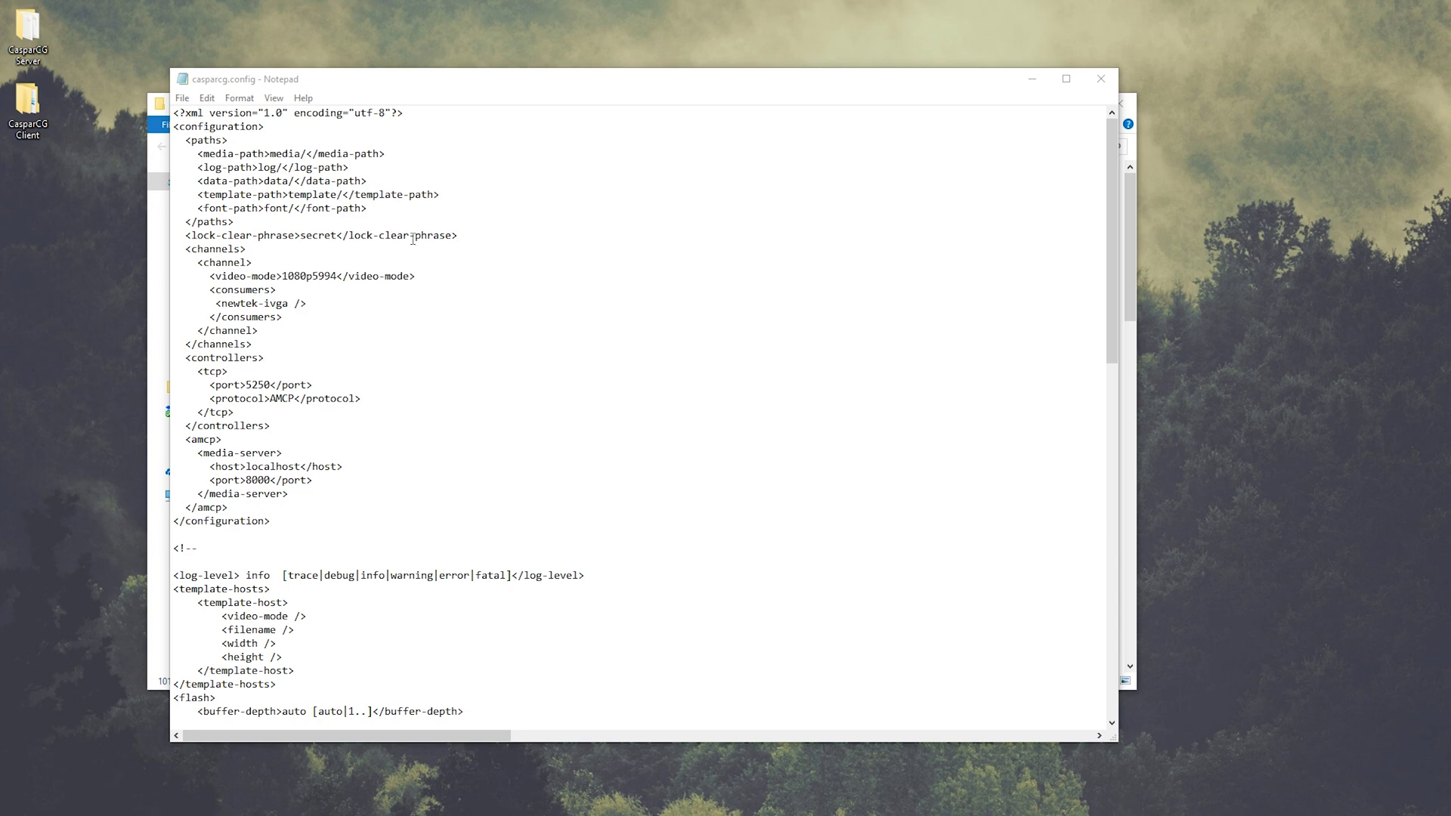
- Set the template-path to F:\Overlays\TemplatesProCircuit and save the config
{"action": "left_click_drag", "start_coordinate": [345, 195], "coordinate": [289, 195]}
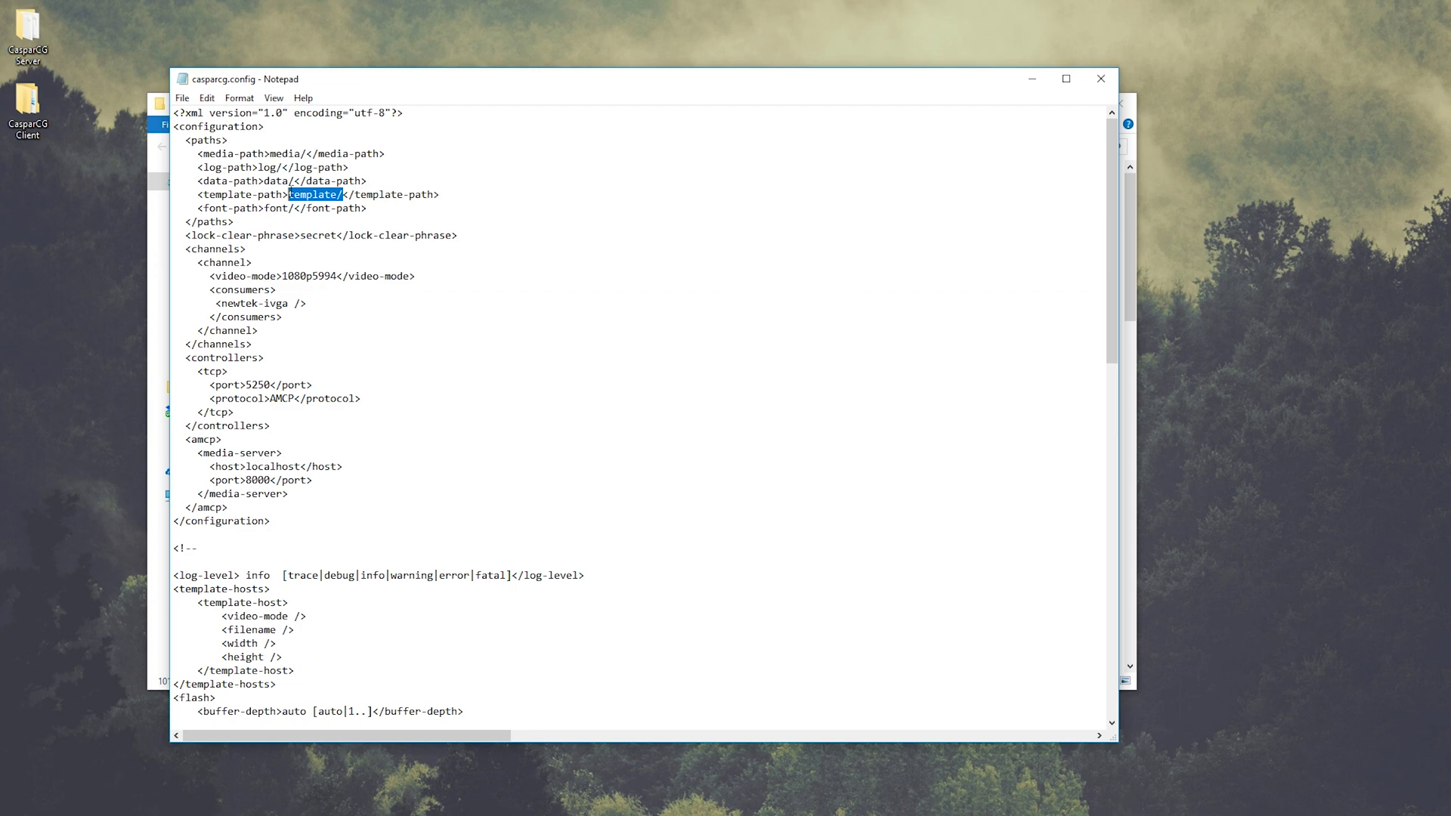
{"action": "type", "text": "F:\\Overlays\\TemplatesProCircuit"}
{"action": "left_click", "coordinate": [181, 99]}
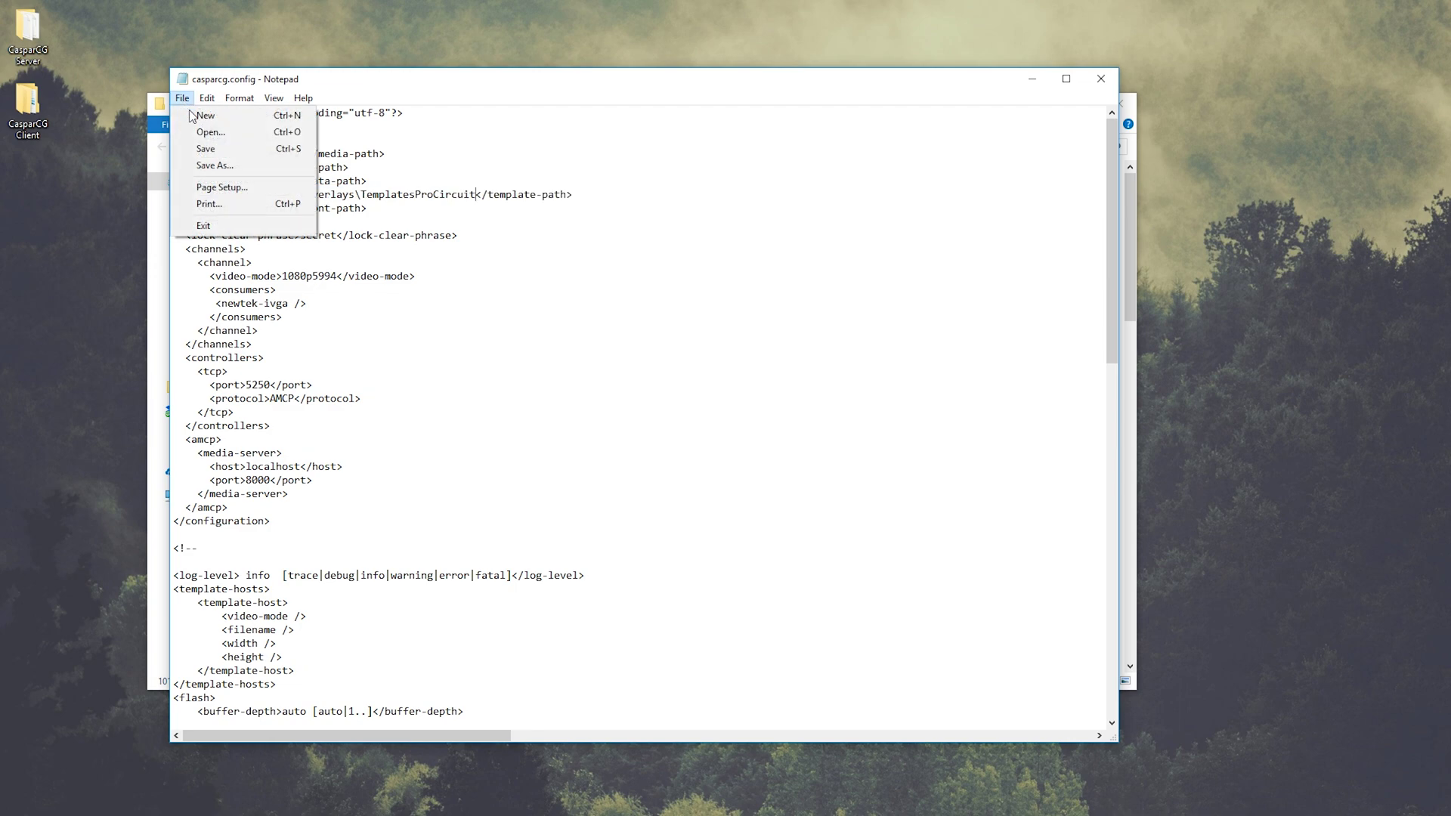
{"action": "left_click", "coordinate": [199, 150]}
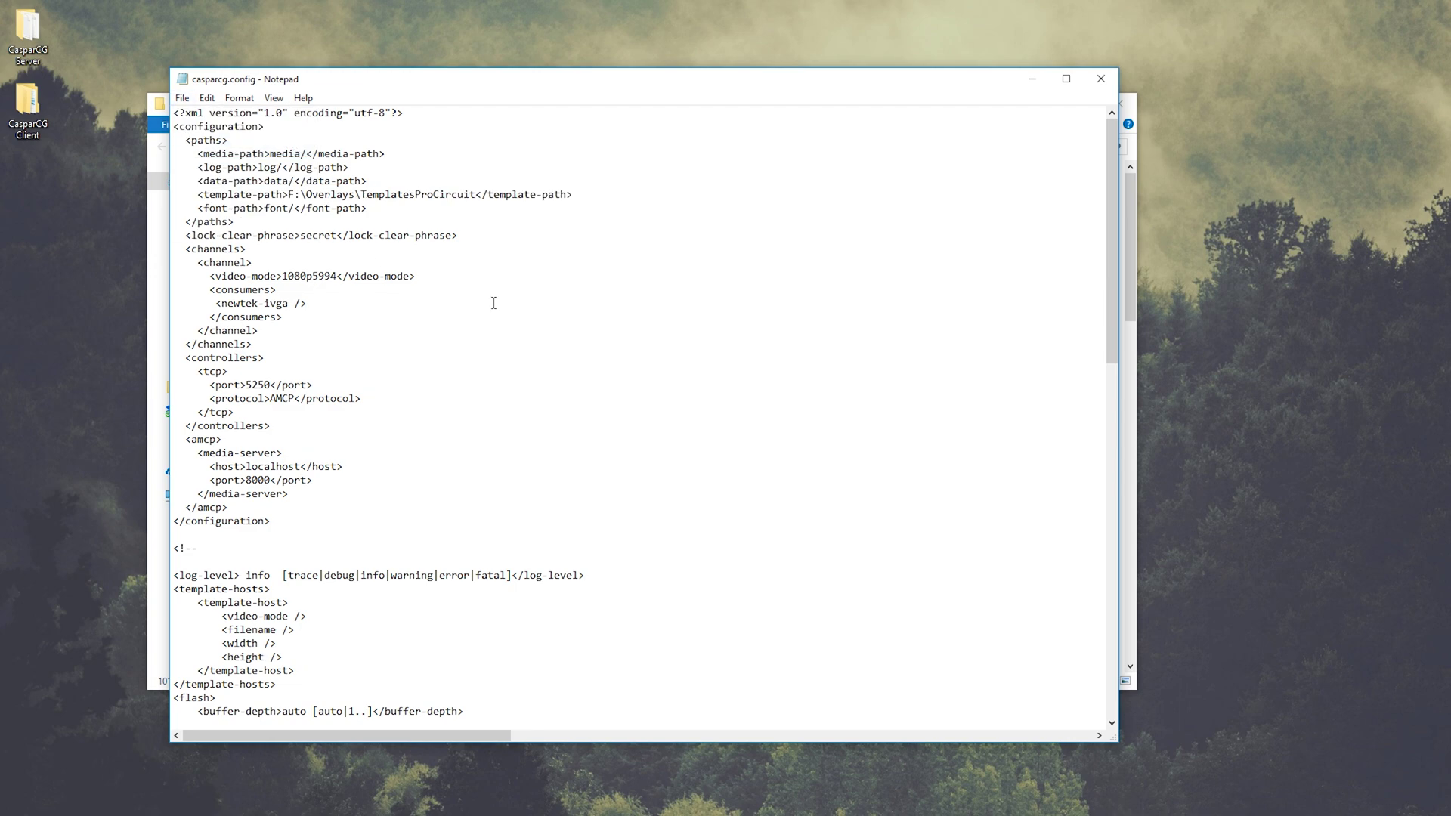
- Launch the CasparCG scanner and park its console in the upper right
{"action": "left_click", "coordinate": [1101, 79]}
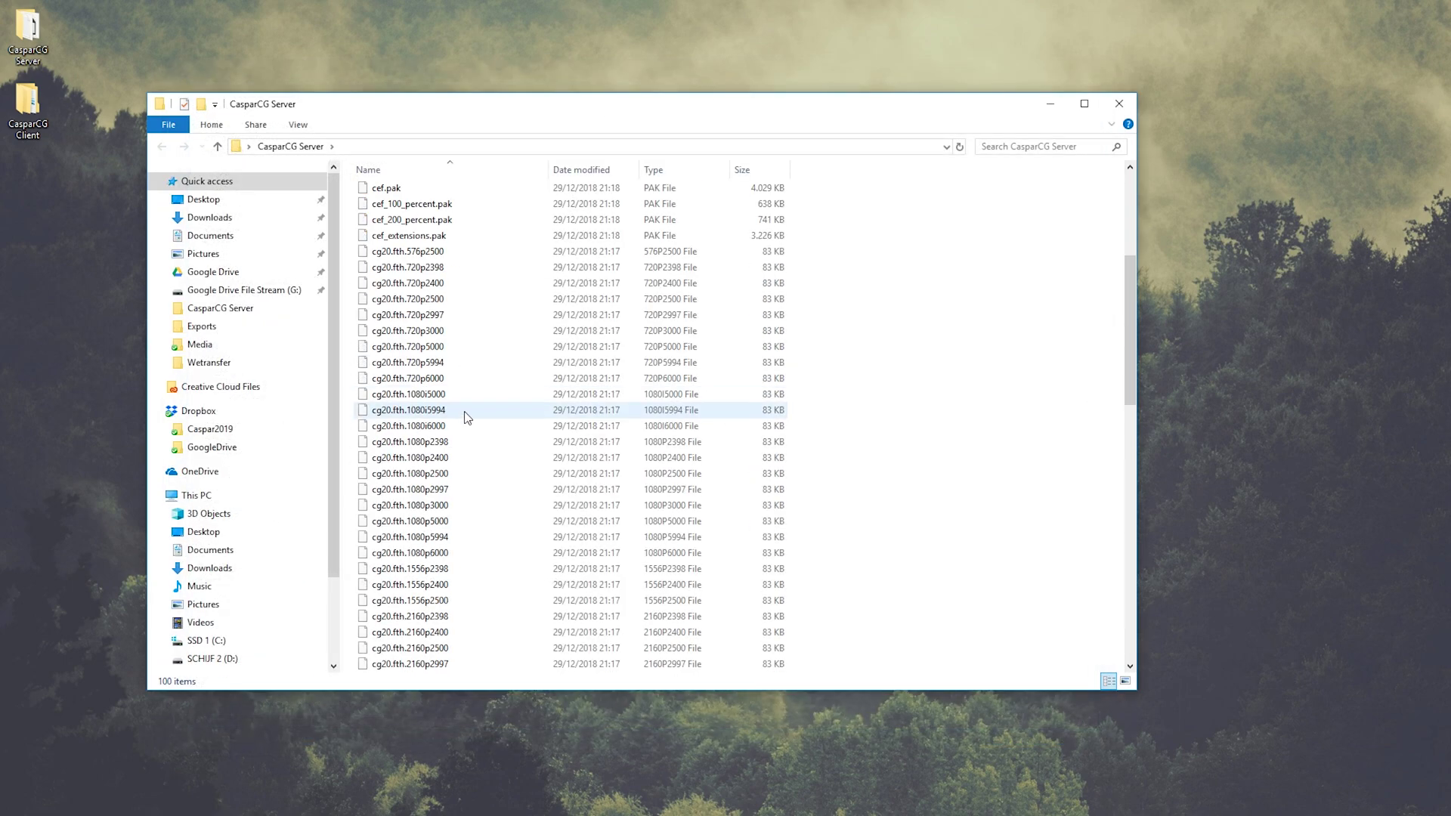
{"action": "scroll", "coordinate": [465, 418], "scroll_direction": "down", "scroll_amount": 10}
{"action": "scroll", "coordinate": [465, 417], "scroll_direction": "down", "scroll_amount": 5}
{"action": "left_click", "coordinate": [413, 427]}
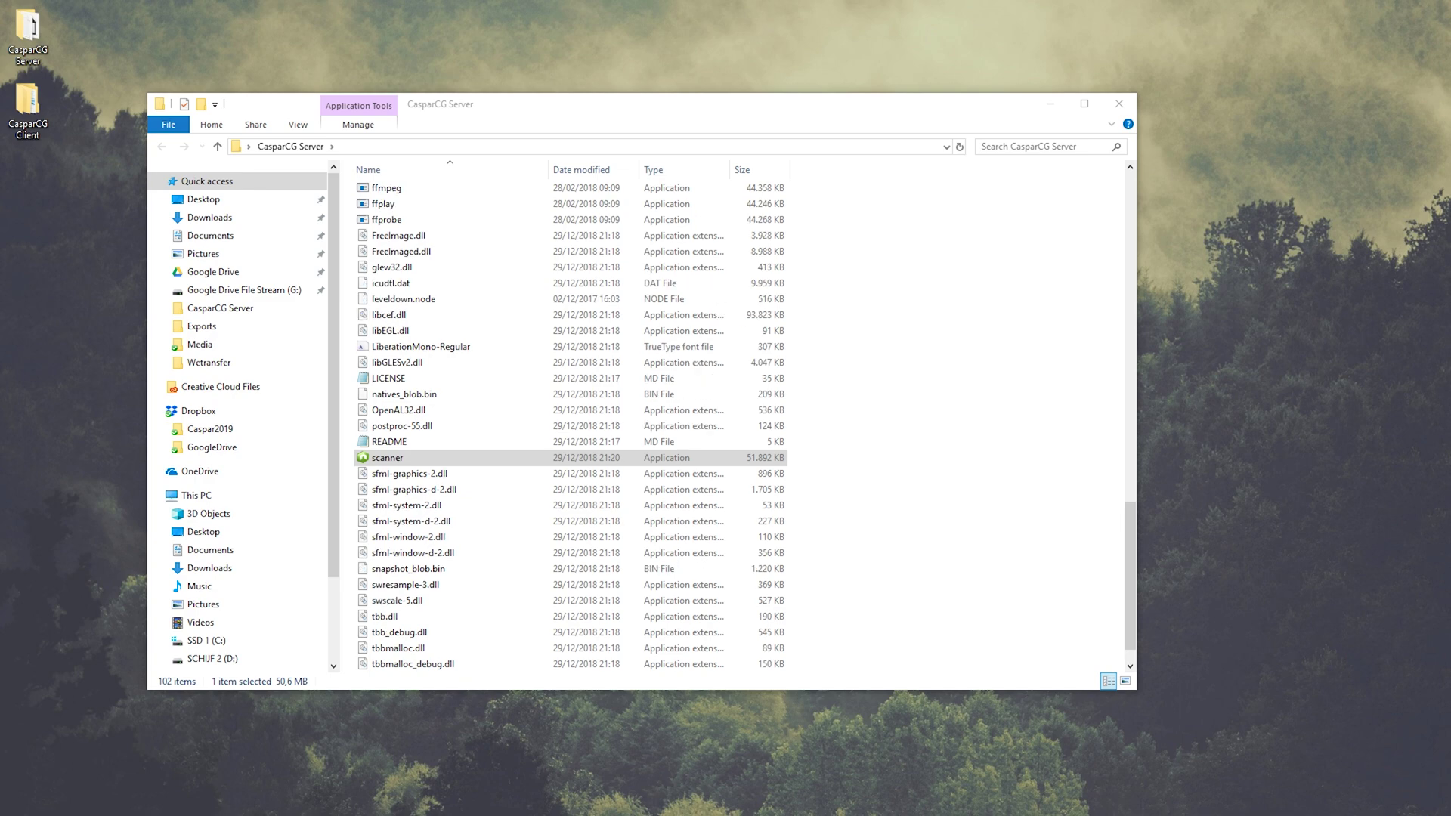
{"action": "key", "text": "Return"}
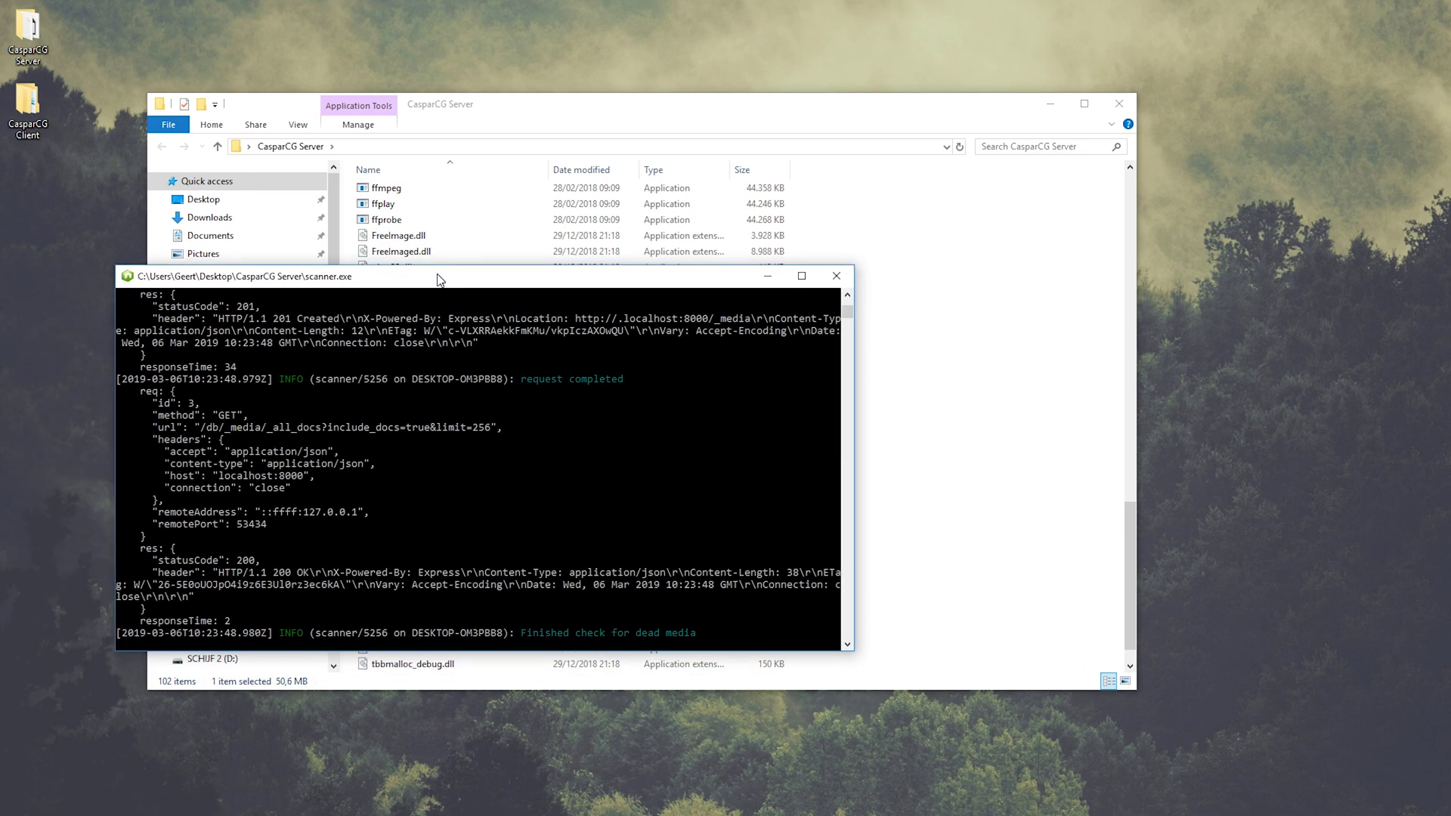
{"action": "left_click_drag", "start_coordinate": [439, 280], "coordinate": [1048, 14]}
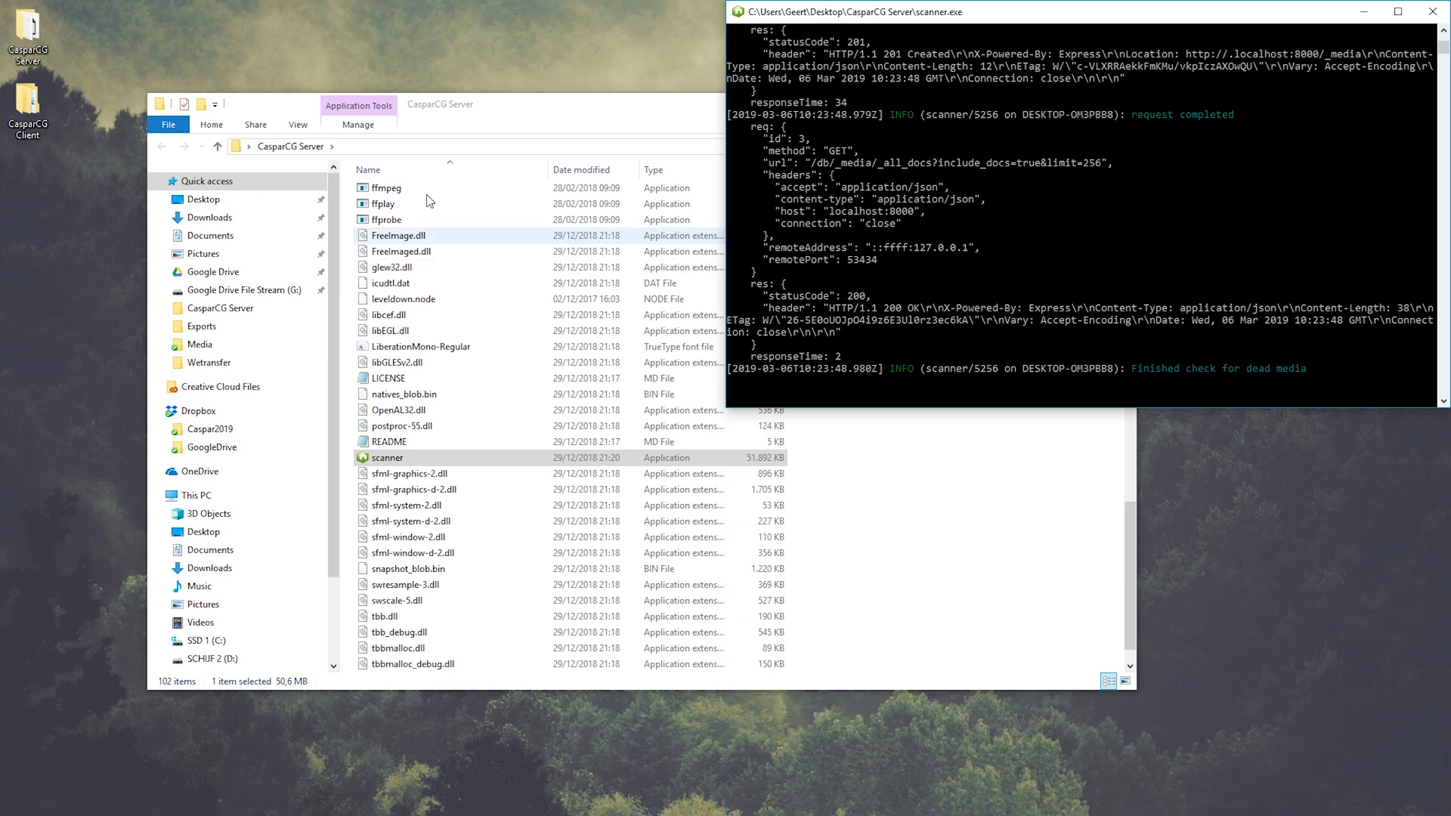
- Launch casparcg.exe so the server console runs, then close the folder window
{"action": "left_click", "coordinate": [532, 108]}
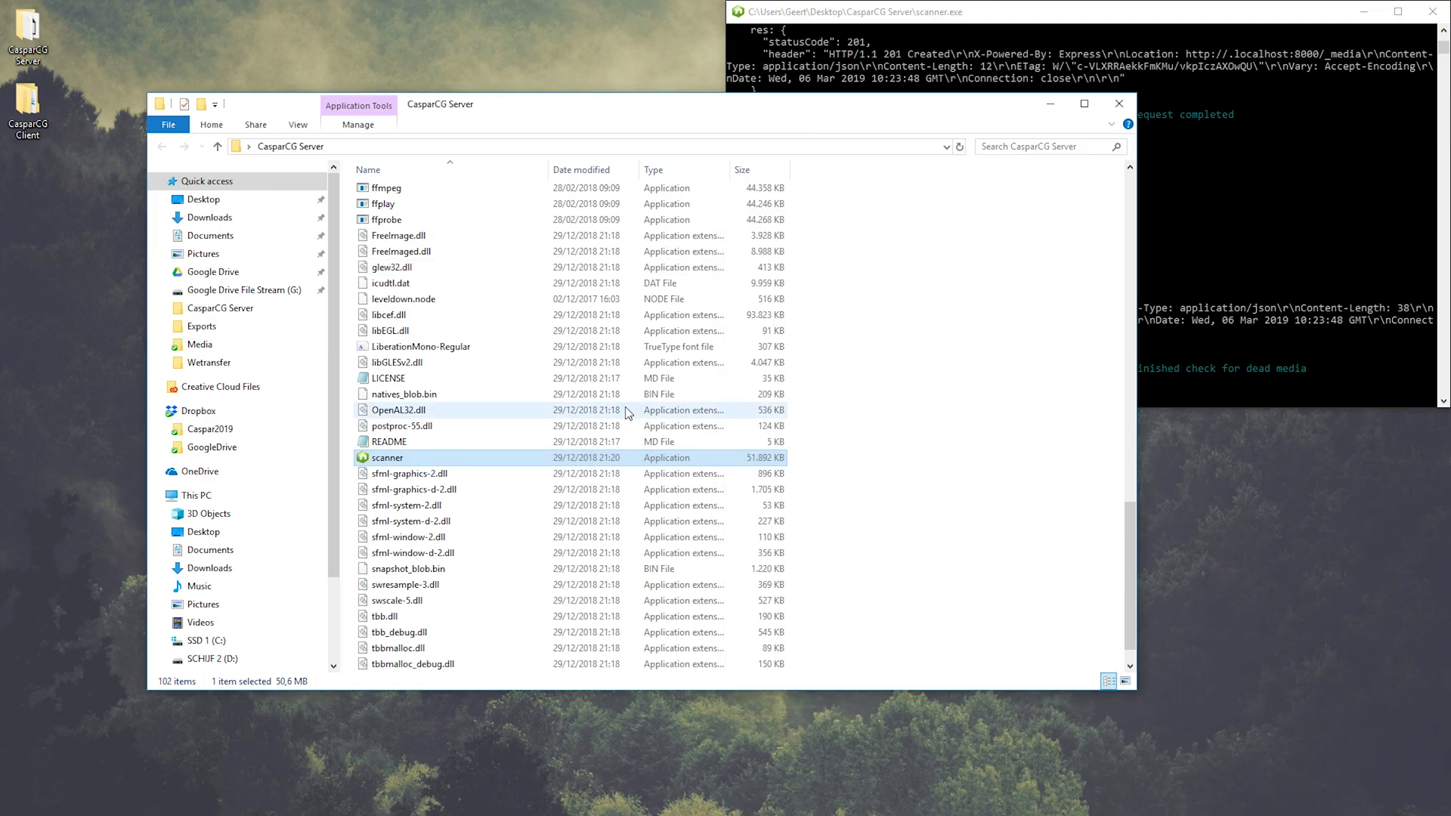
{"action": "scroll", "coordinate": [503, 490], "scroll_direction": "up", "scroll_amount": 6}
{"action": "scroll", "coordinate": [502, 492], "scroll_direction": "up", "scroll_amount": 8}
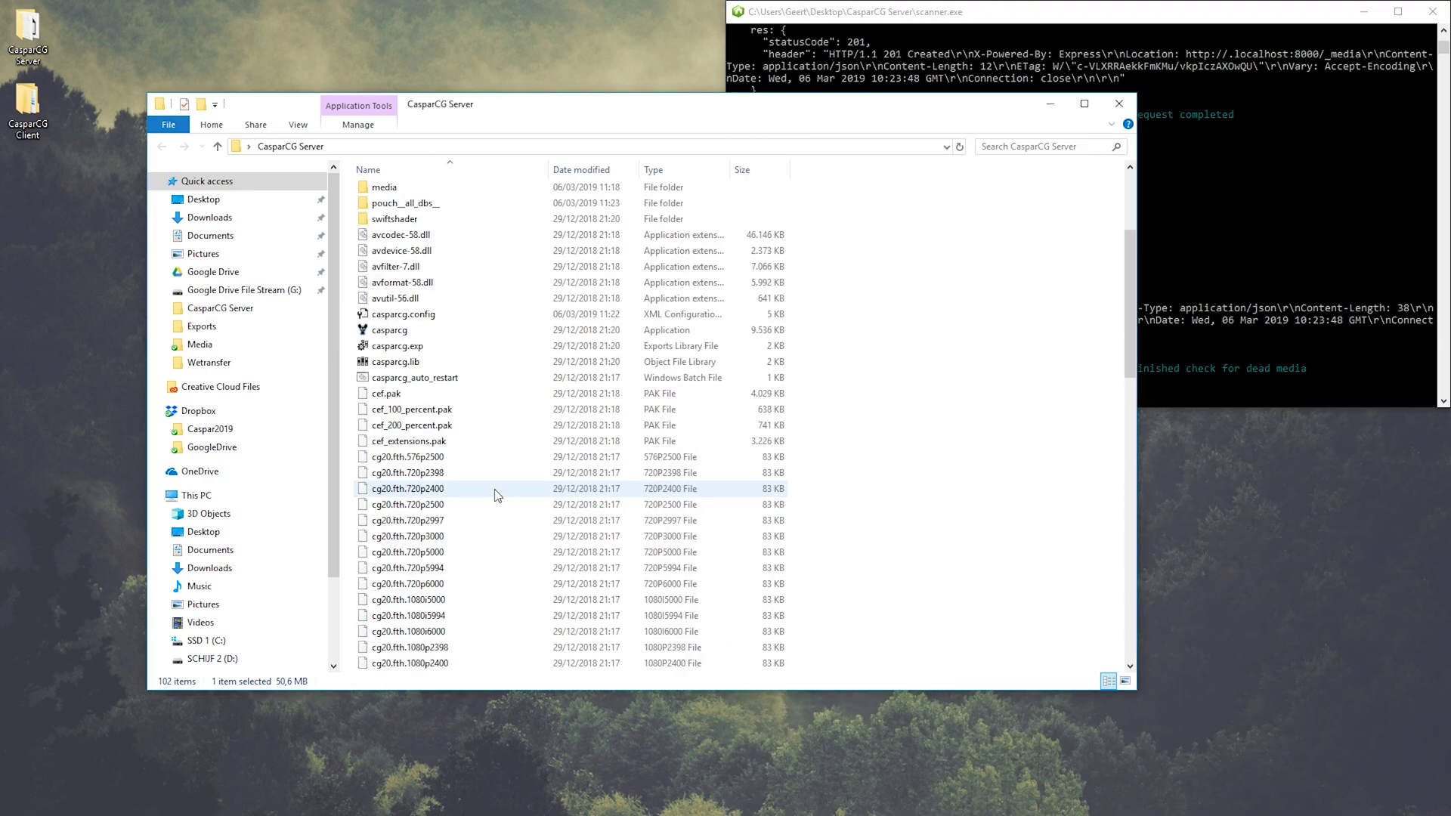
{"action": "double_click", "coordinate": [390, 430]}
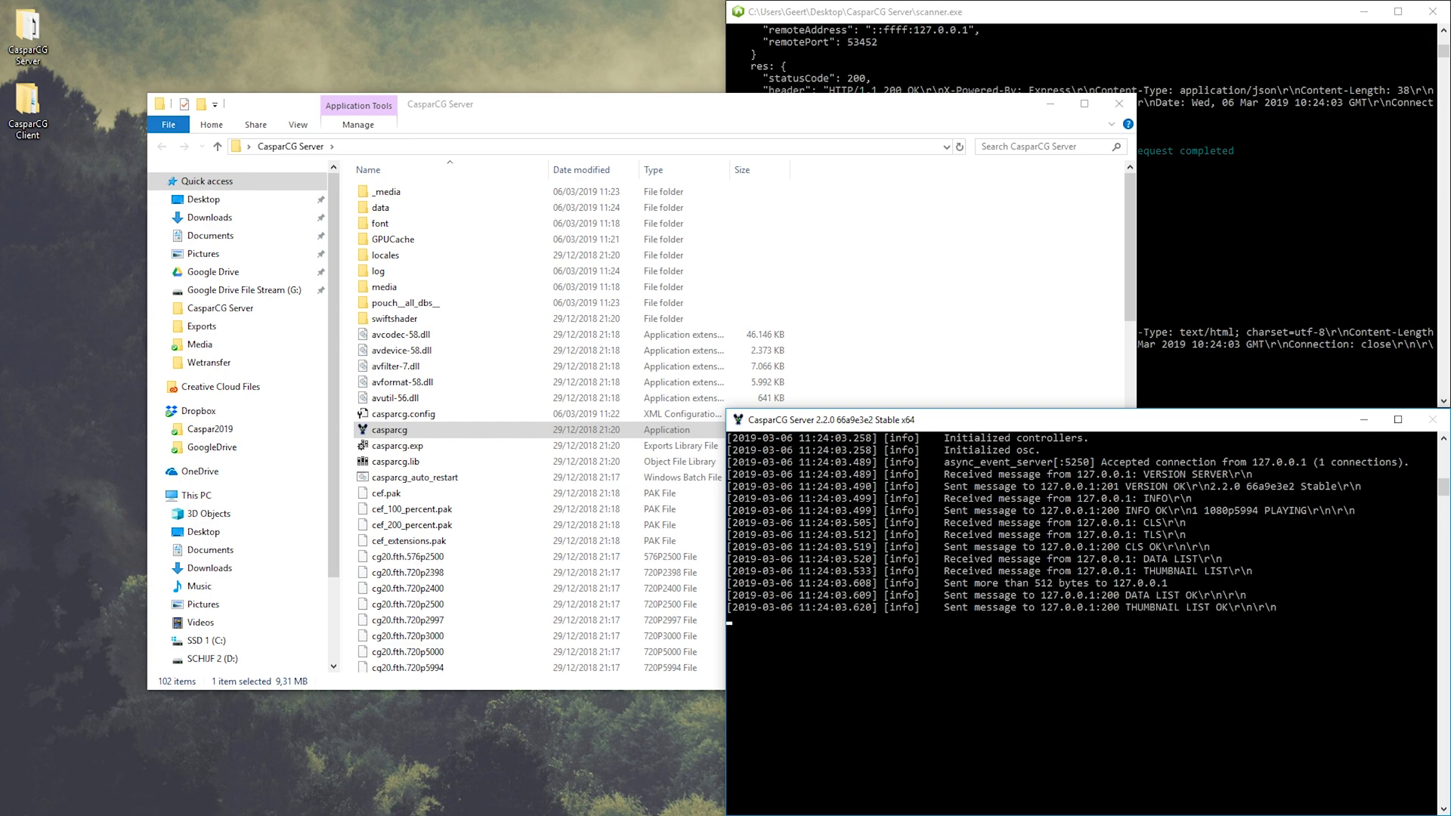
{"action": "left_click", "coordinate": [840, 108]}
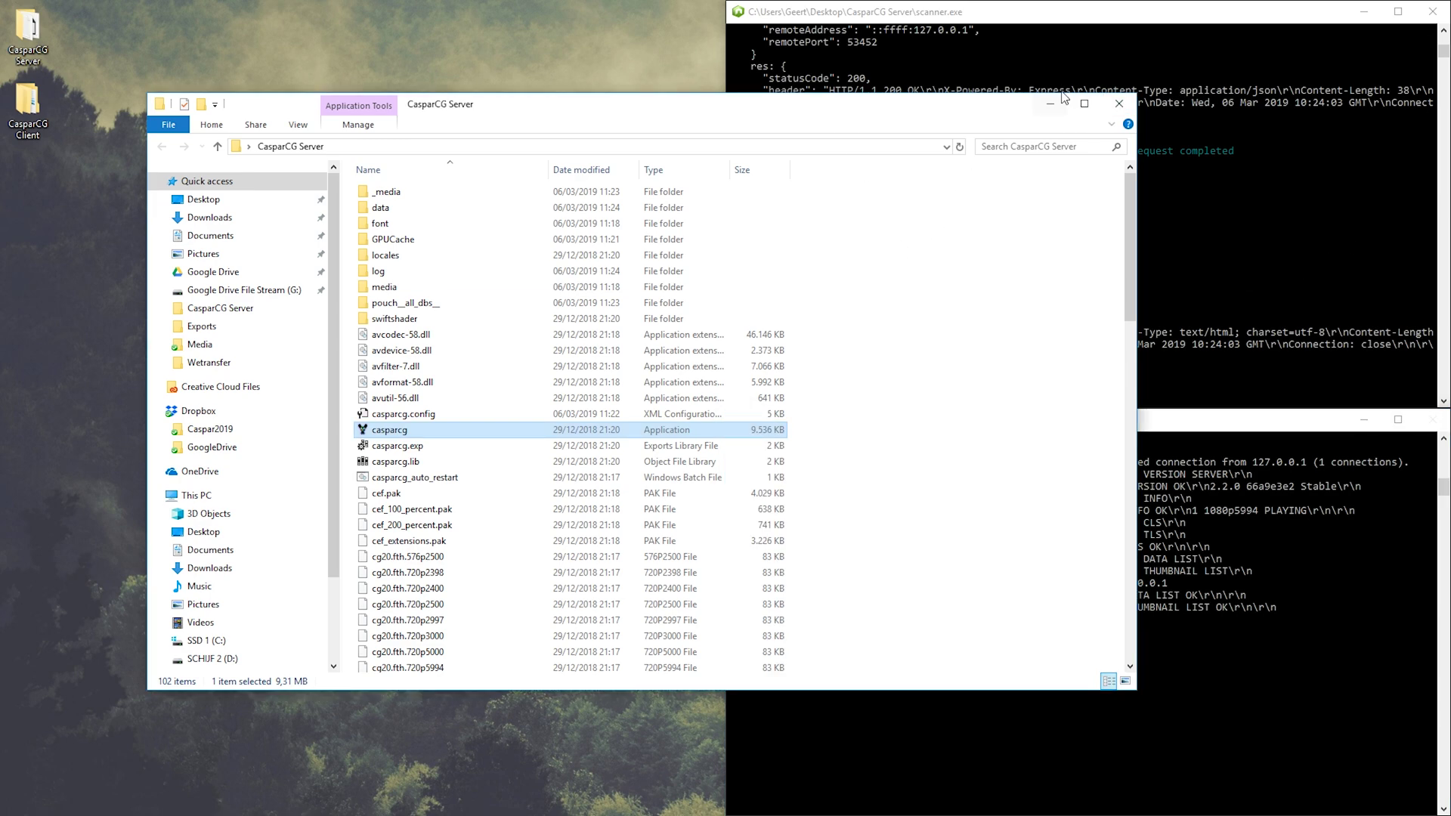
{"action": "left_click", "coordinate": [1121, 106]}
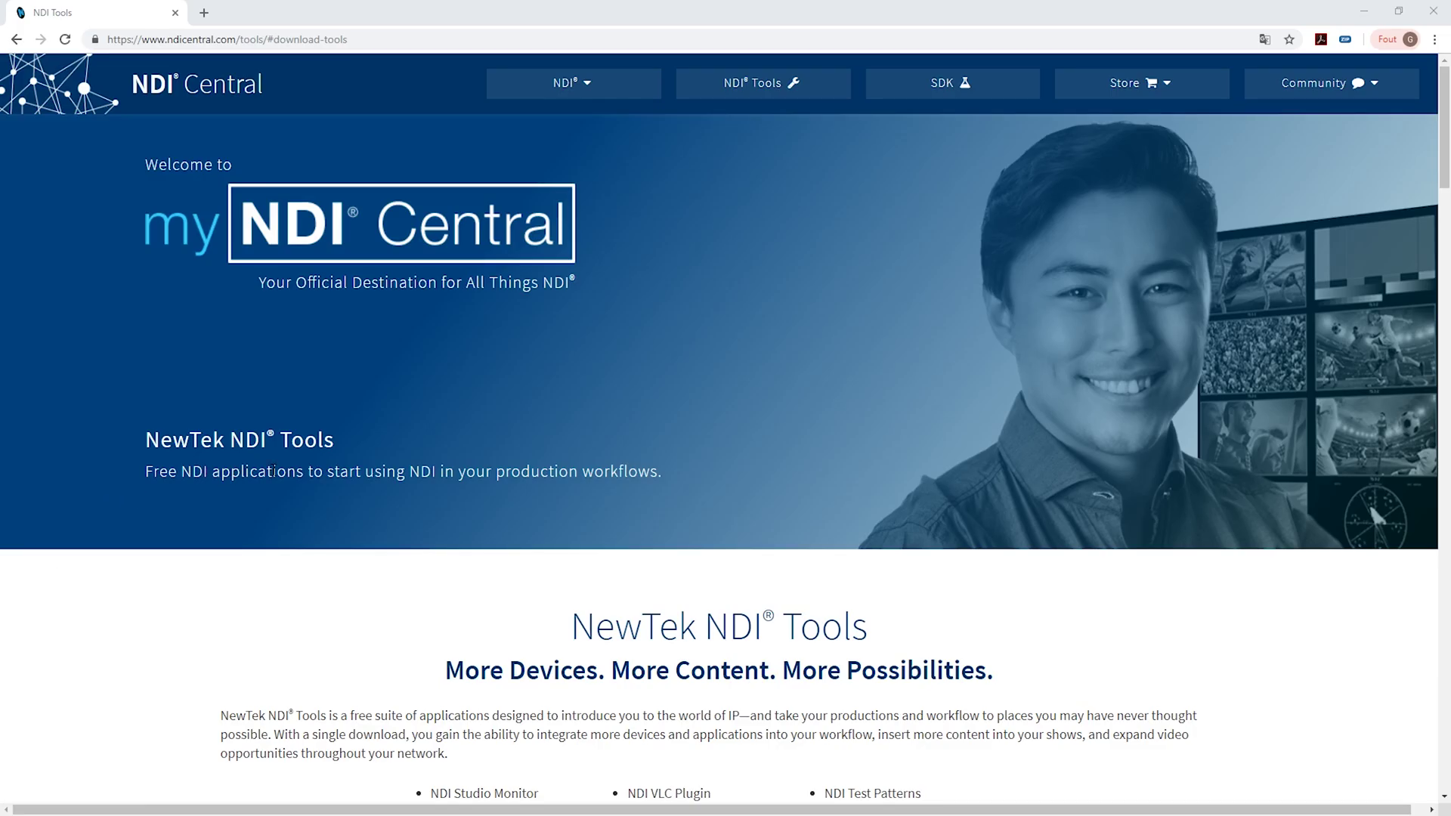
{"action": "scroll", "coordinate": [273, 465], "scroll_direction": "down", "scroll_amount": 5}
{"action": "scroll", "coordinate": [272, 466], "scroll_direction": "down", "scroll_amount": 5}
{"action": "scroll", "coordinate": [273, 465], "scroll_direction": "down", "scroll_amount": 5}
{"action": "scroll", "coordinate": [272, 466], "scroll_direction": "down", "scroll_amount": 5}
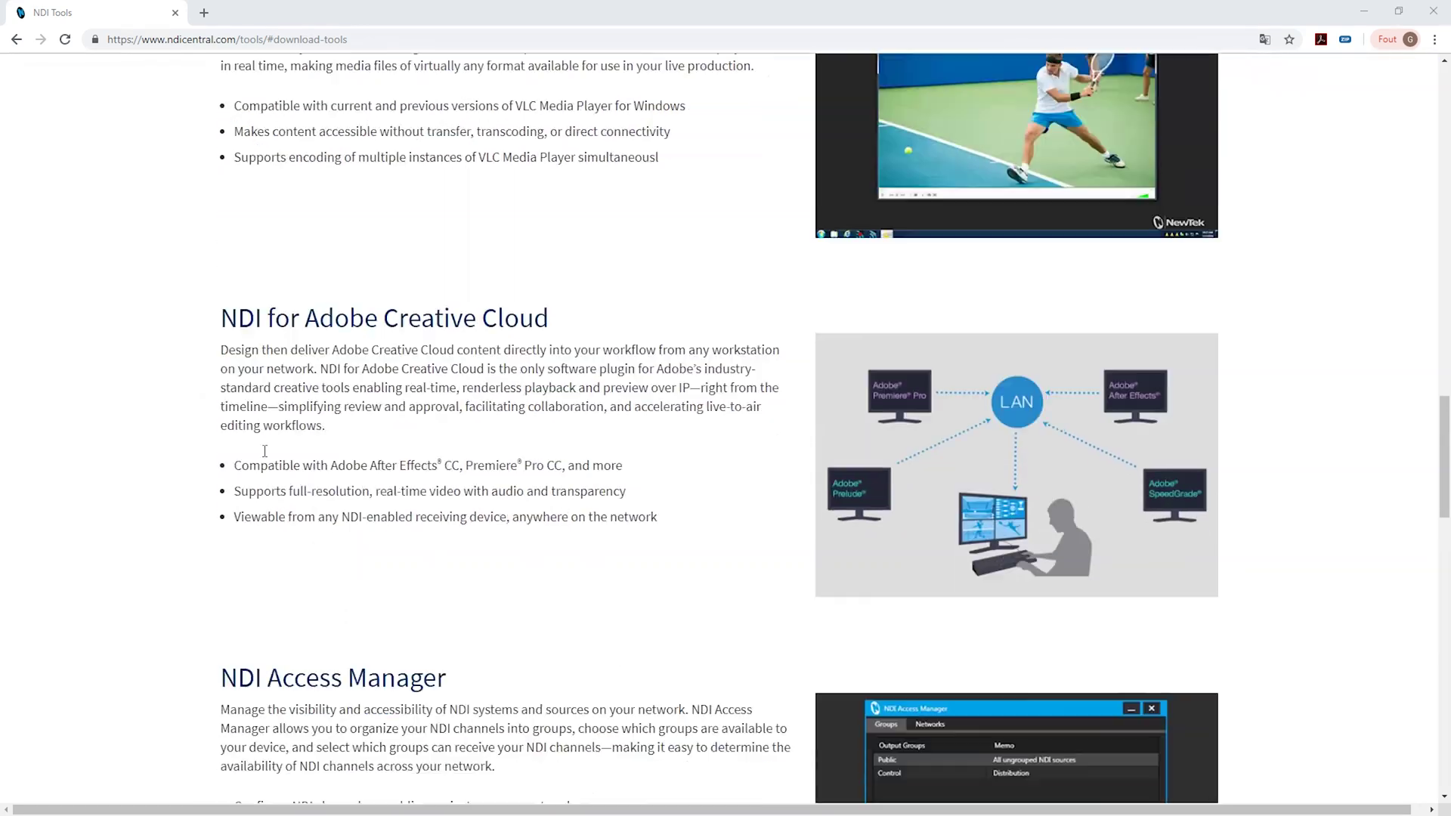
{"action": "scroll", "coordinate": [265, 451], "scroll_direction": "down", "scroll_amount": 5}
{"action": "scroll", "coordinate": [264, 451], "scroll_direction": "down", "scroll_amount": 5}
{"action": "scroll", "coordinate": [264, 451], "scroll_direction": "down", "scroll_amount": 4}
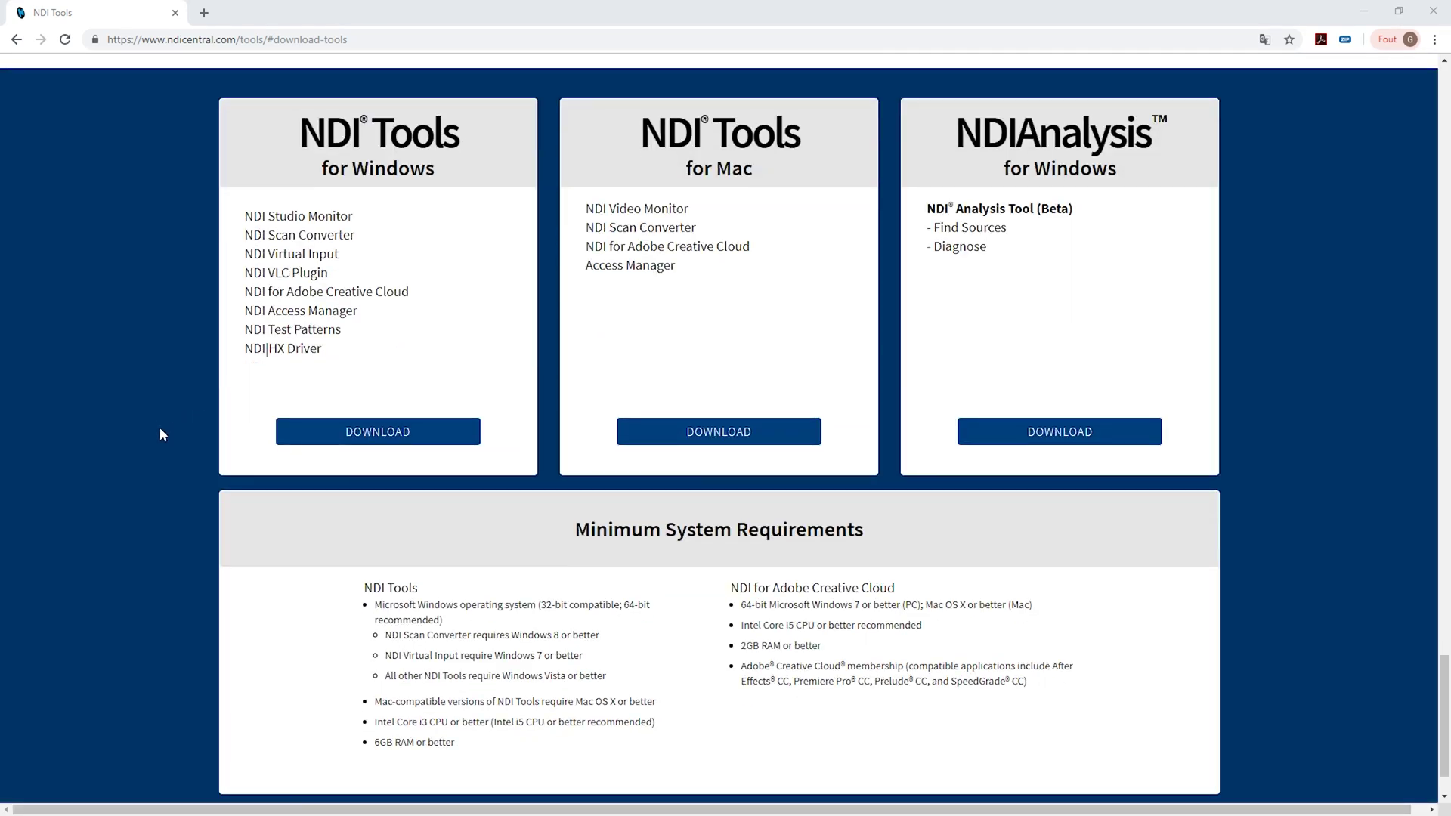
- Download the NDI Tools package for Windows
{"action": "left_click", "coordinate": [361, 445]}
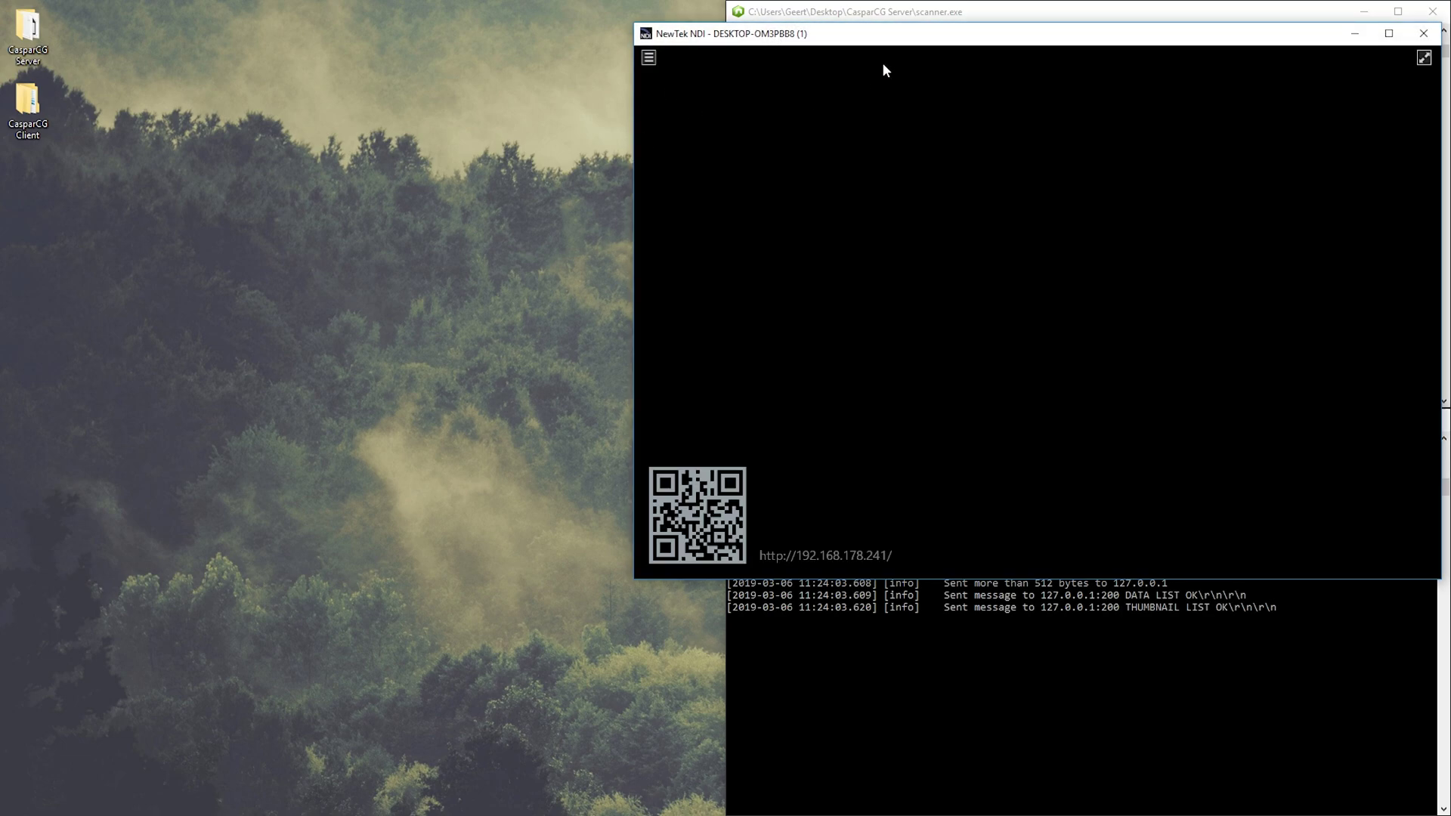
- Select this computer's NDI source 1 in Studio Monitor, receiving the 1080/59.94p feed
{"action": "left_click_drag", "start_coordinate": [854, 37], "coordinate": [348, 30]}
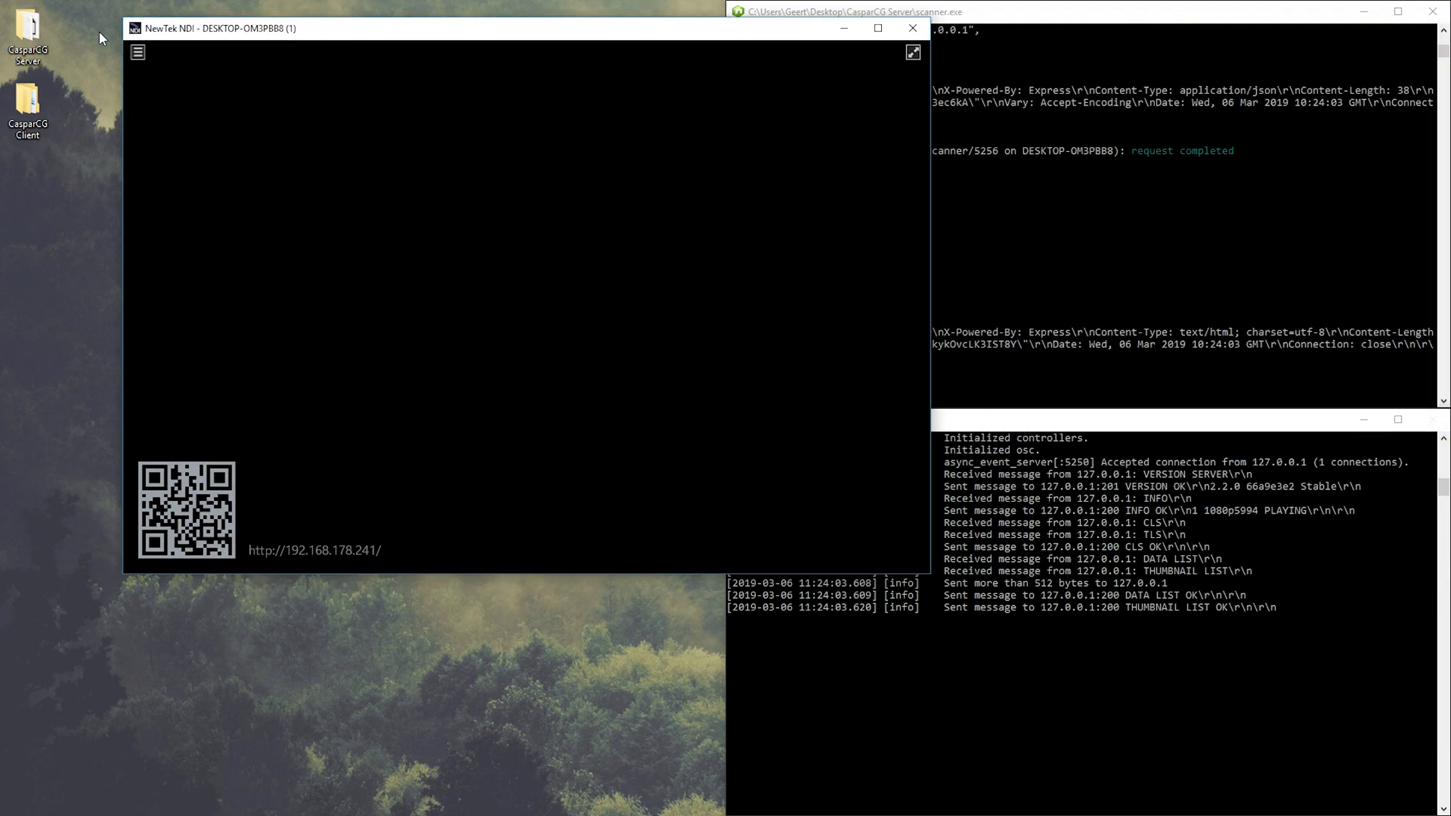
{"action": "left_click", "coordinate": [138, 55]}
{"action": "mouse_move", "coordinate": [207, 57]}
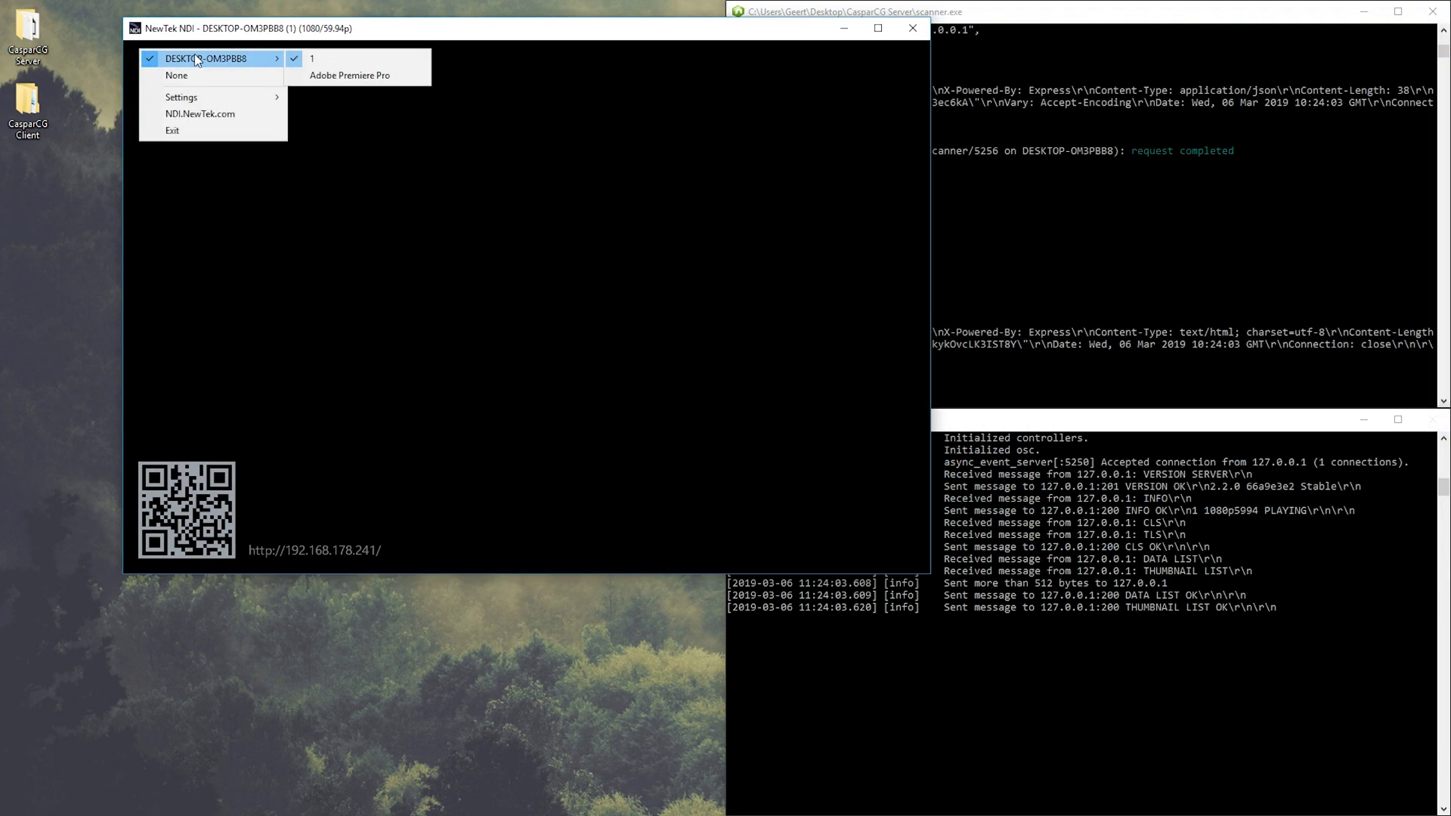
{"action": "left_click", "coordinate": [358, 59]}
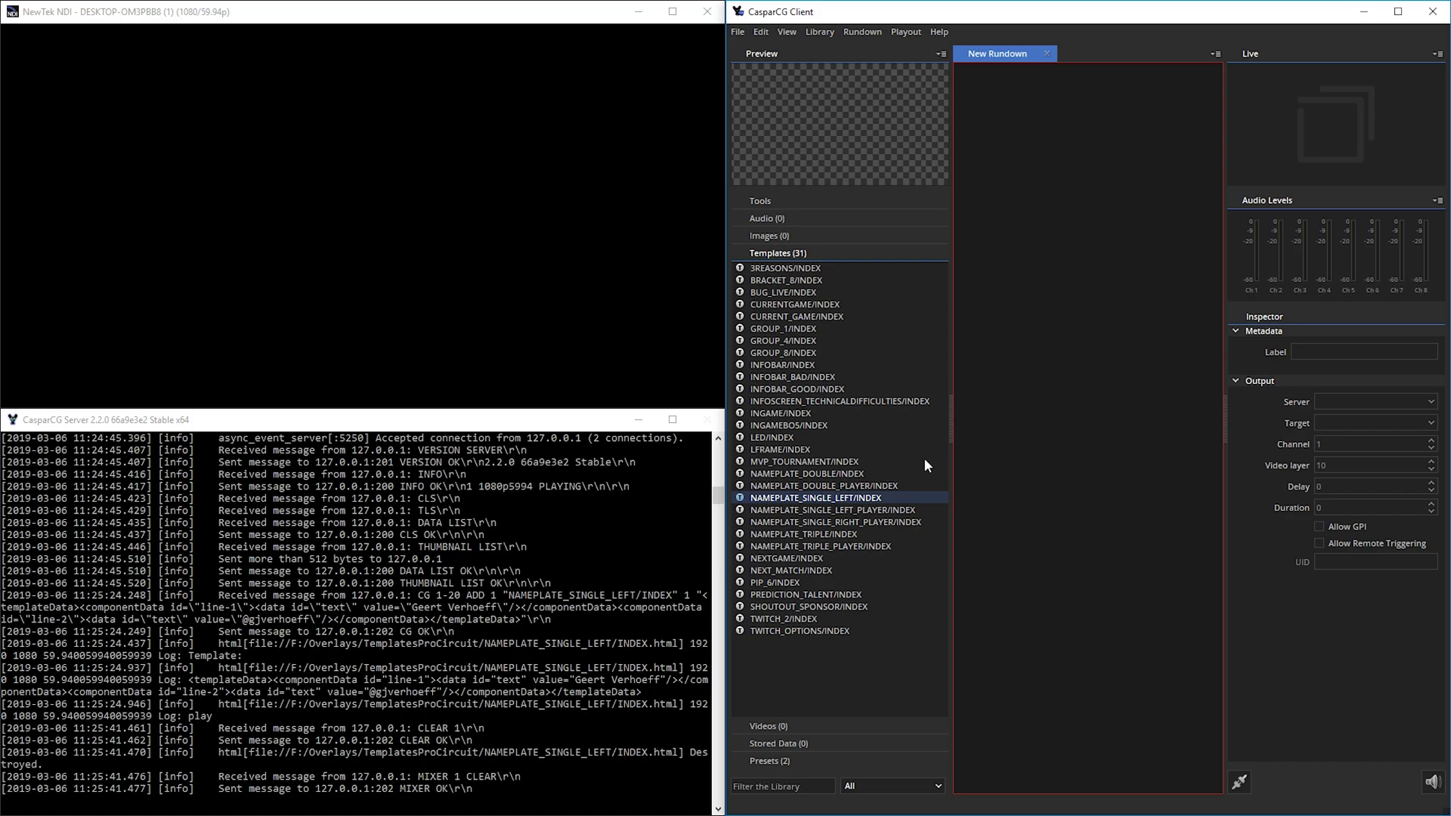
{"action": "left_click_drag", "start_coordinate": [826, 499], "coordinate": [1052, 148]}
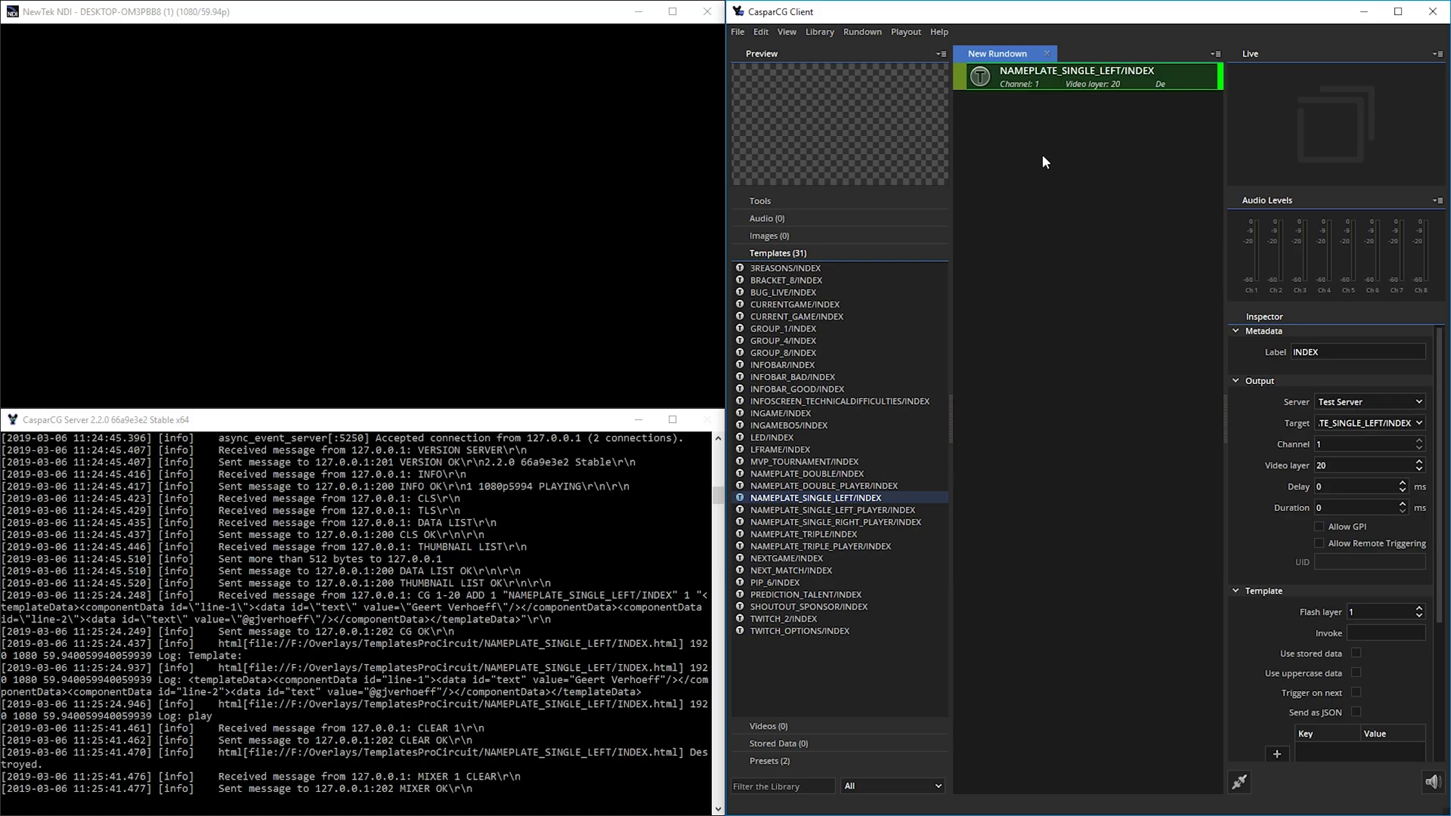
{"action": "scroll", "coordinate": [1293, 511], "scroll_direction": "down", "scroll_amount": 3}
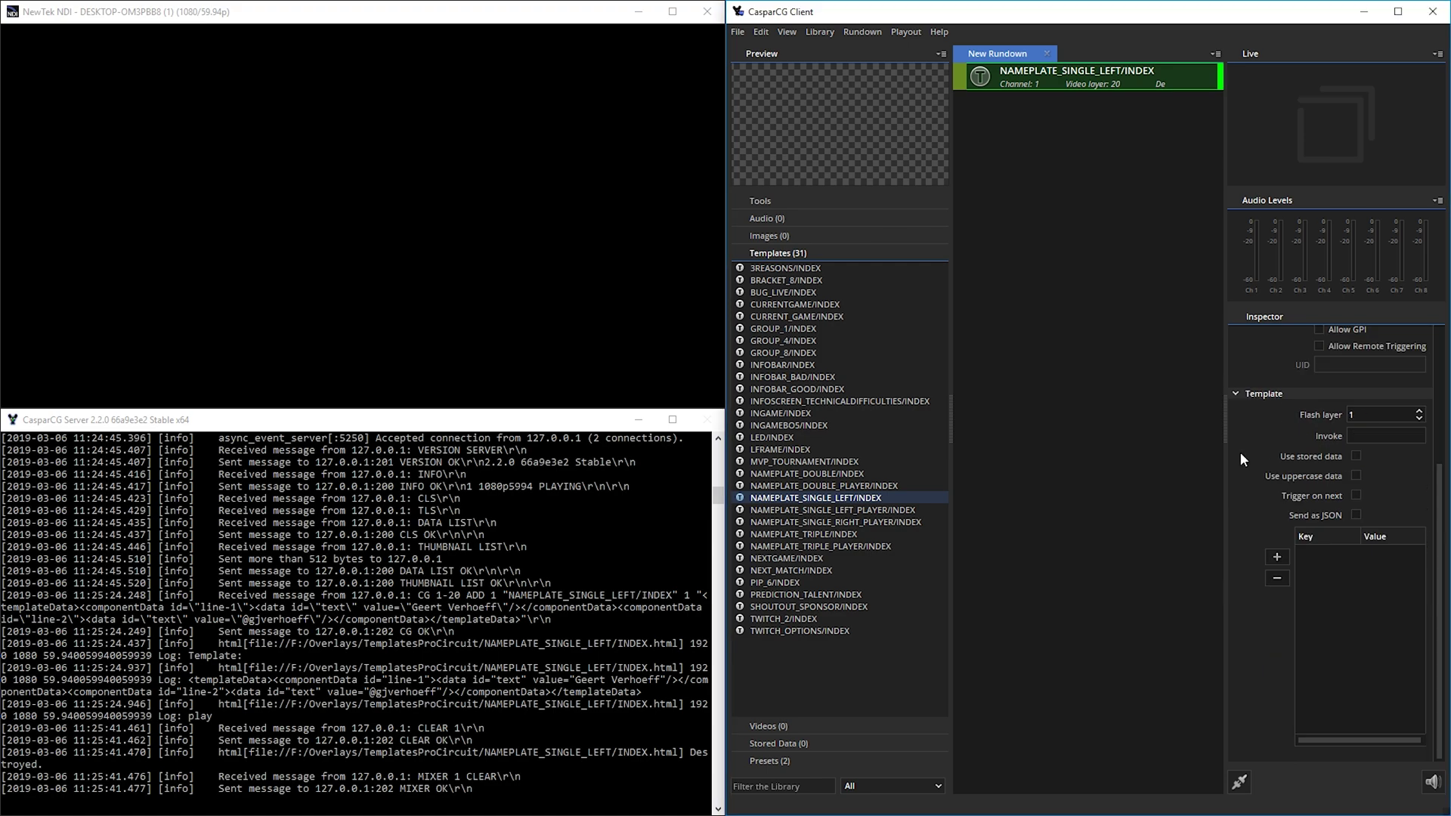
{"action": "left_click", "coordinate": [1278, 559]}
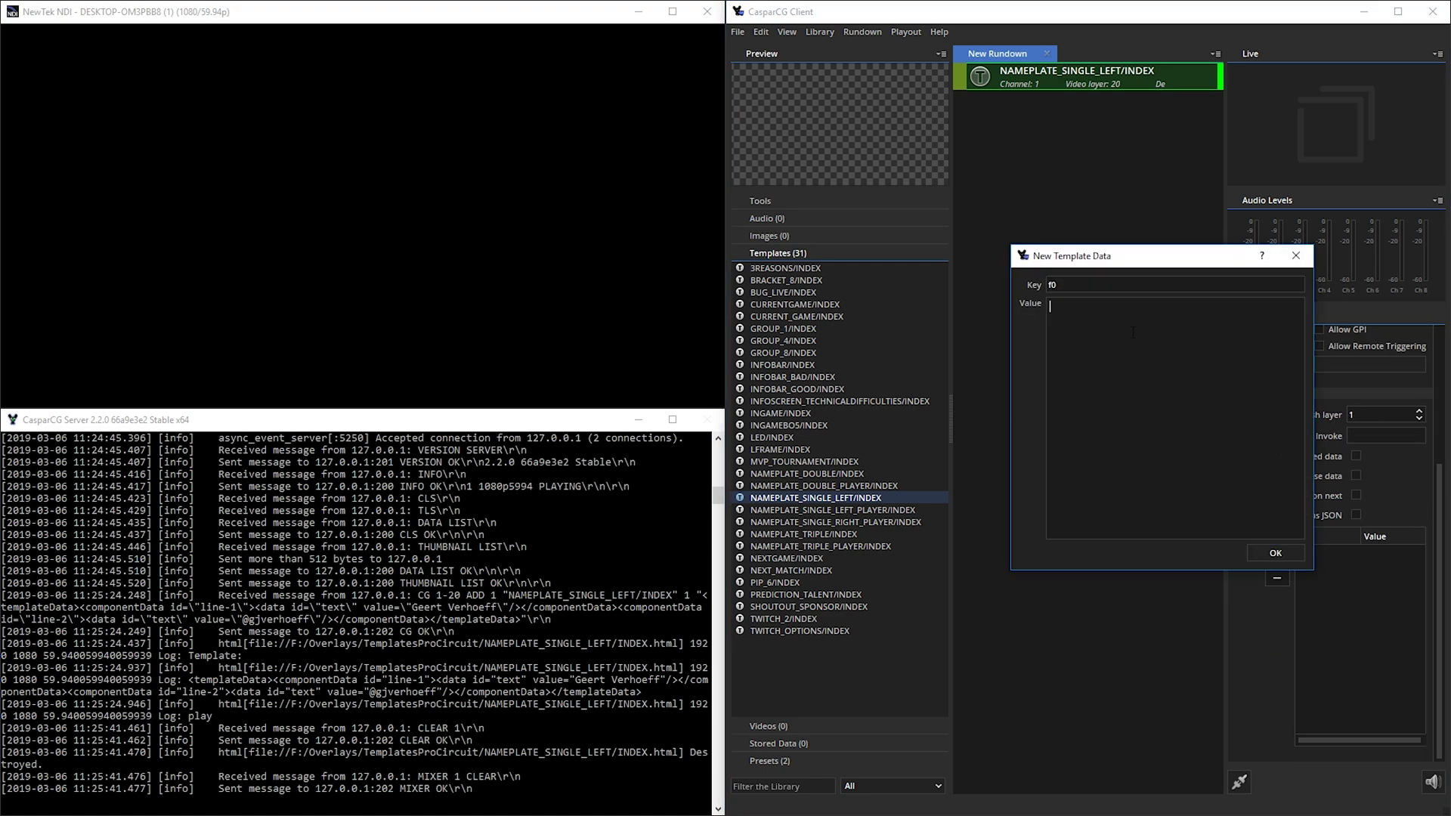
{"action": "key", "text": "ctrl+a"}
{"action": "type", "text": "name"}
{"action": "key", "text": "Tab"}
{"action": "left_click", "coordinate": [1263, 553]}
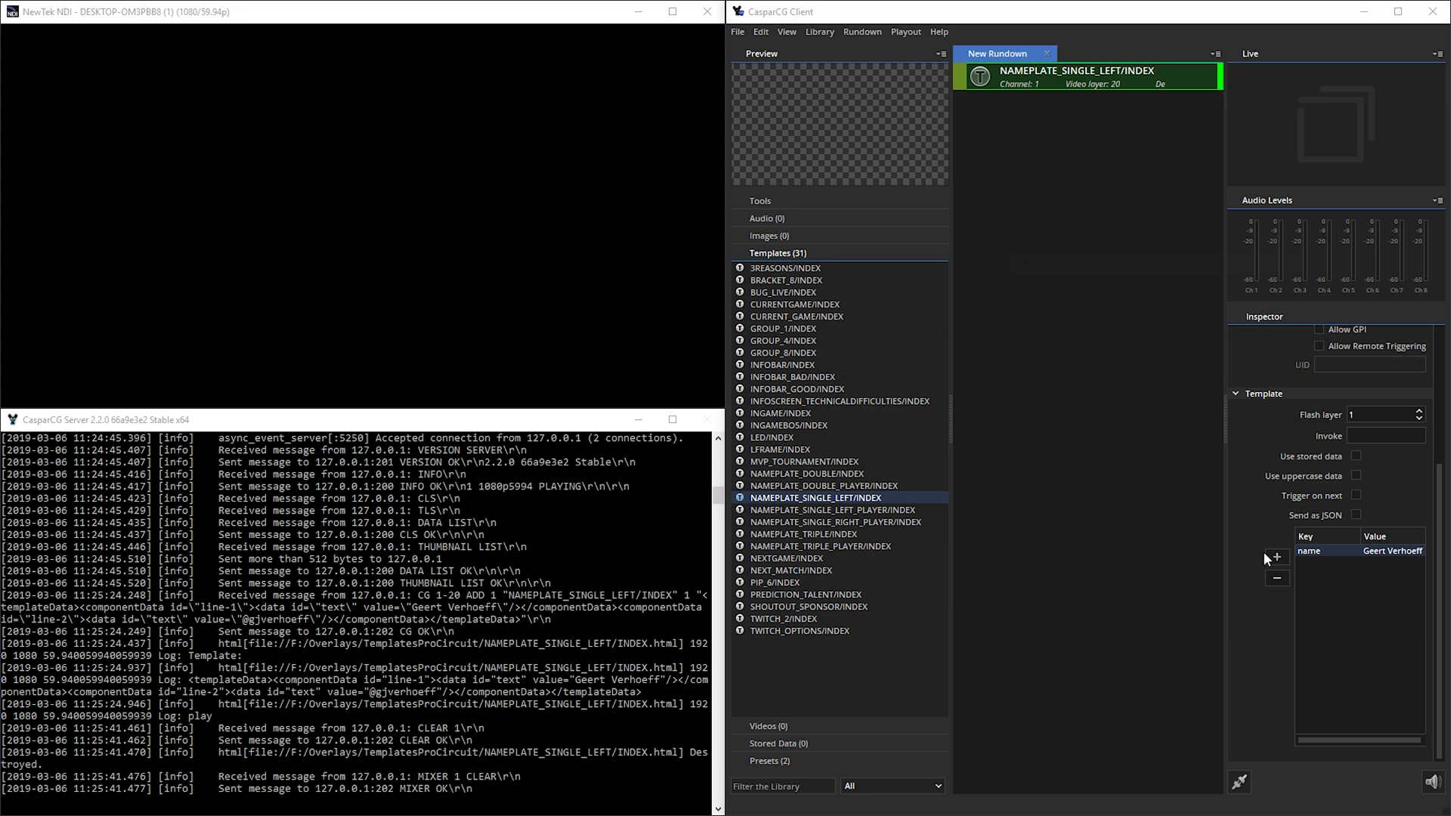
{"action": "left_click", "coordinate": [1276, 556]}
{"action": "type", "text": "hwitter"}
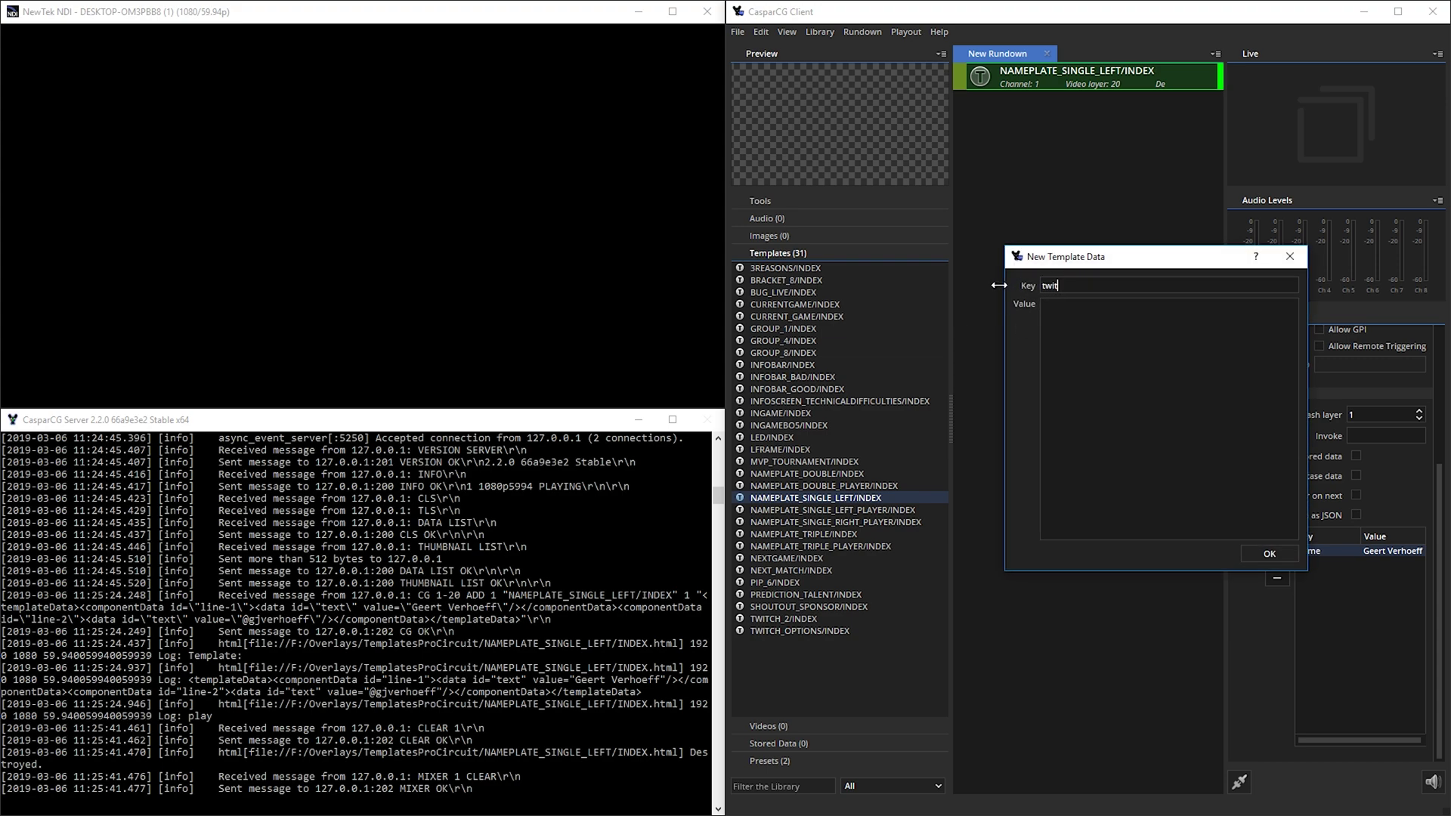
{"action": "left_click", "coordinate": [1271, 554]}
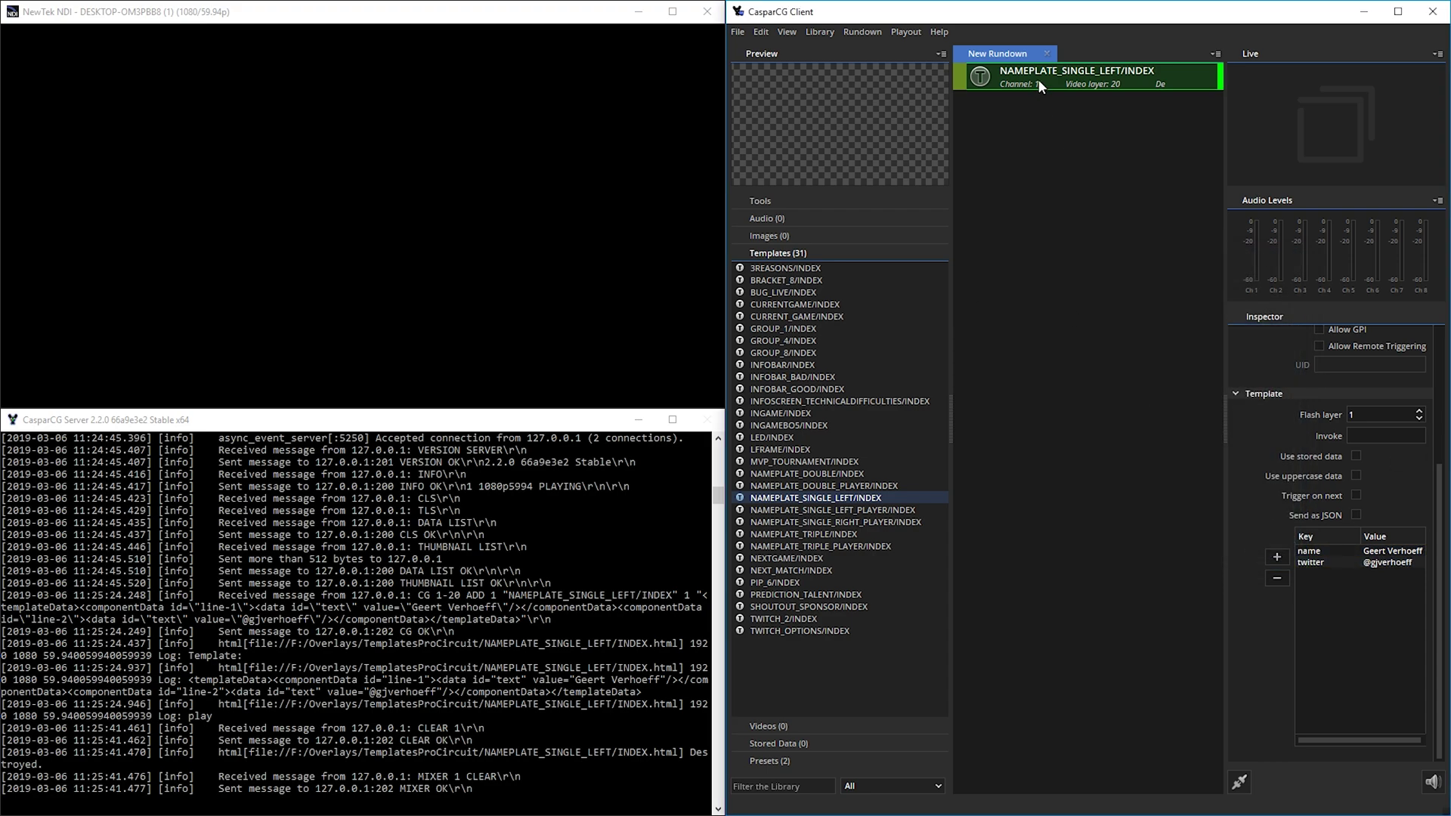
{"action": "key", "text": "F2"}
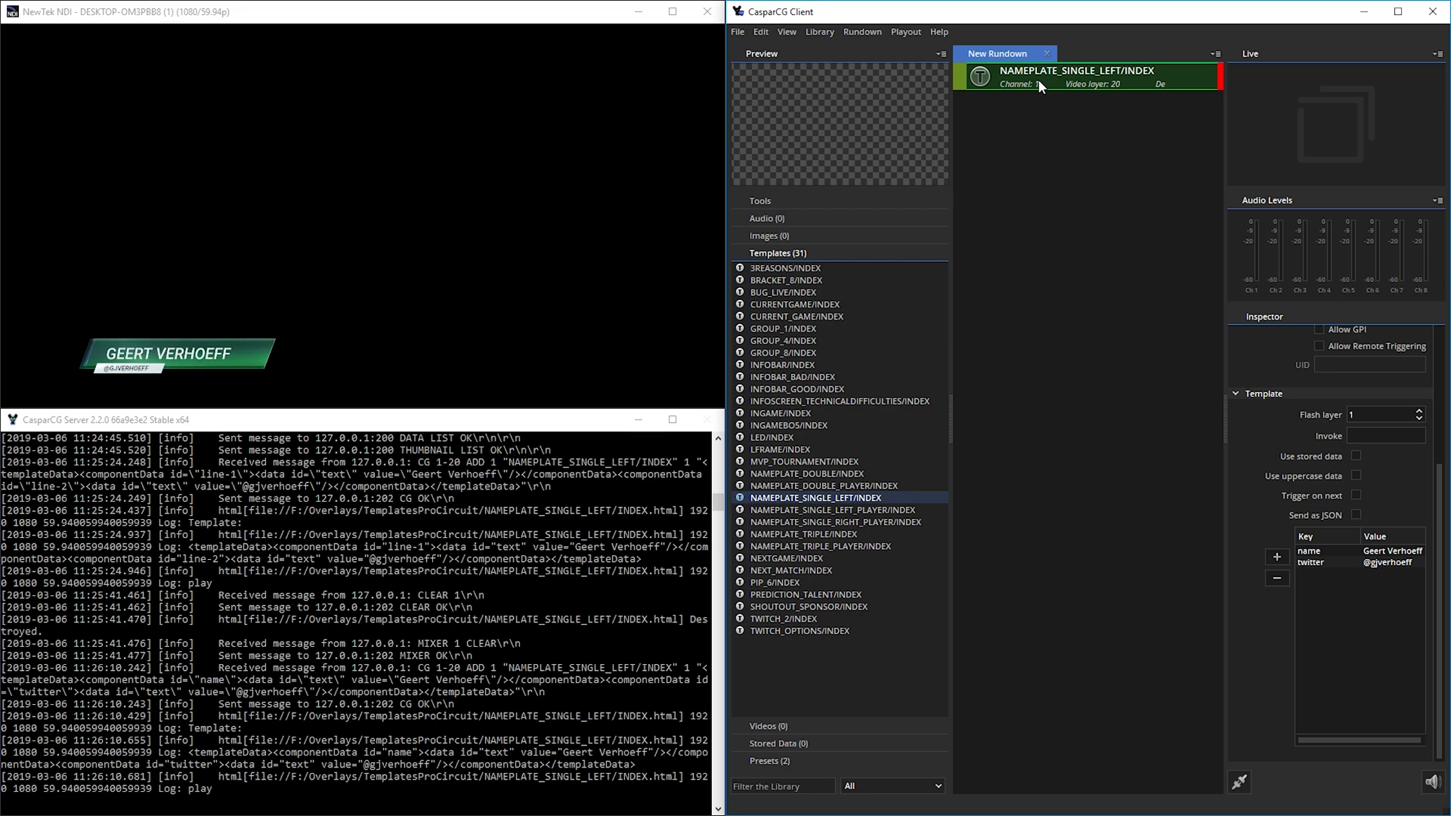
{"action": "key", "text": "F1"}
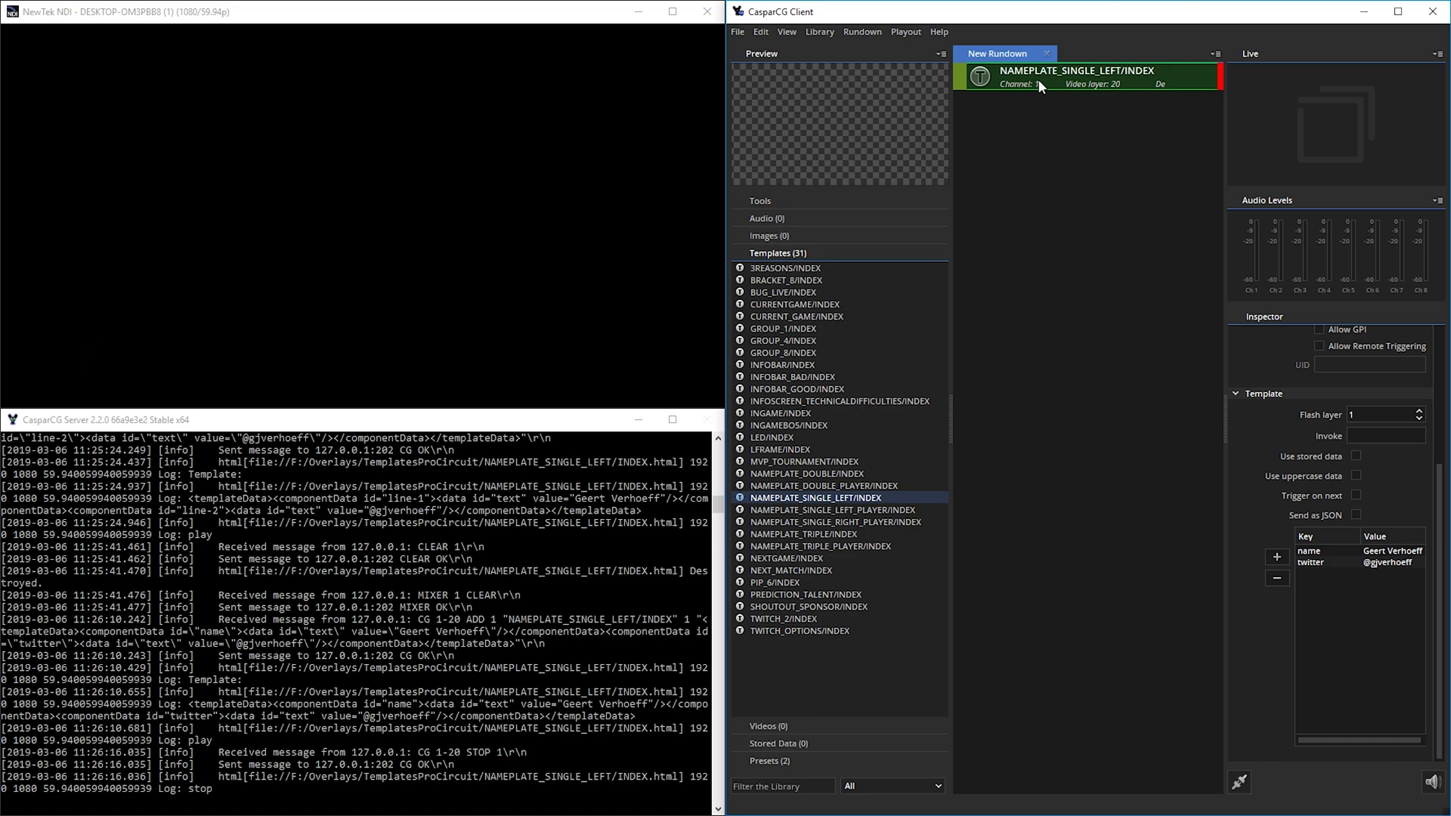